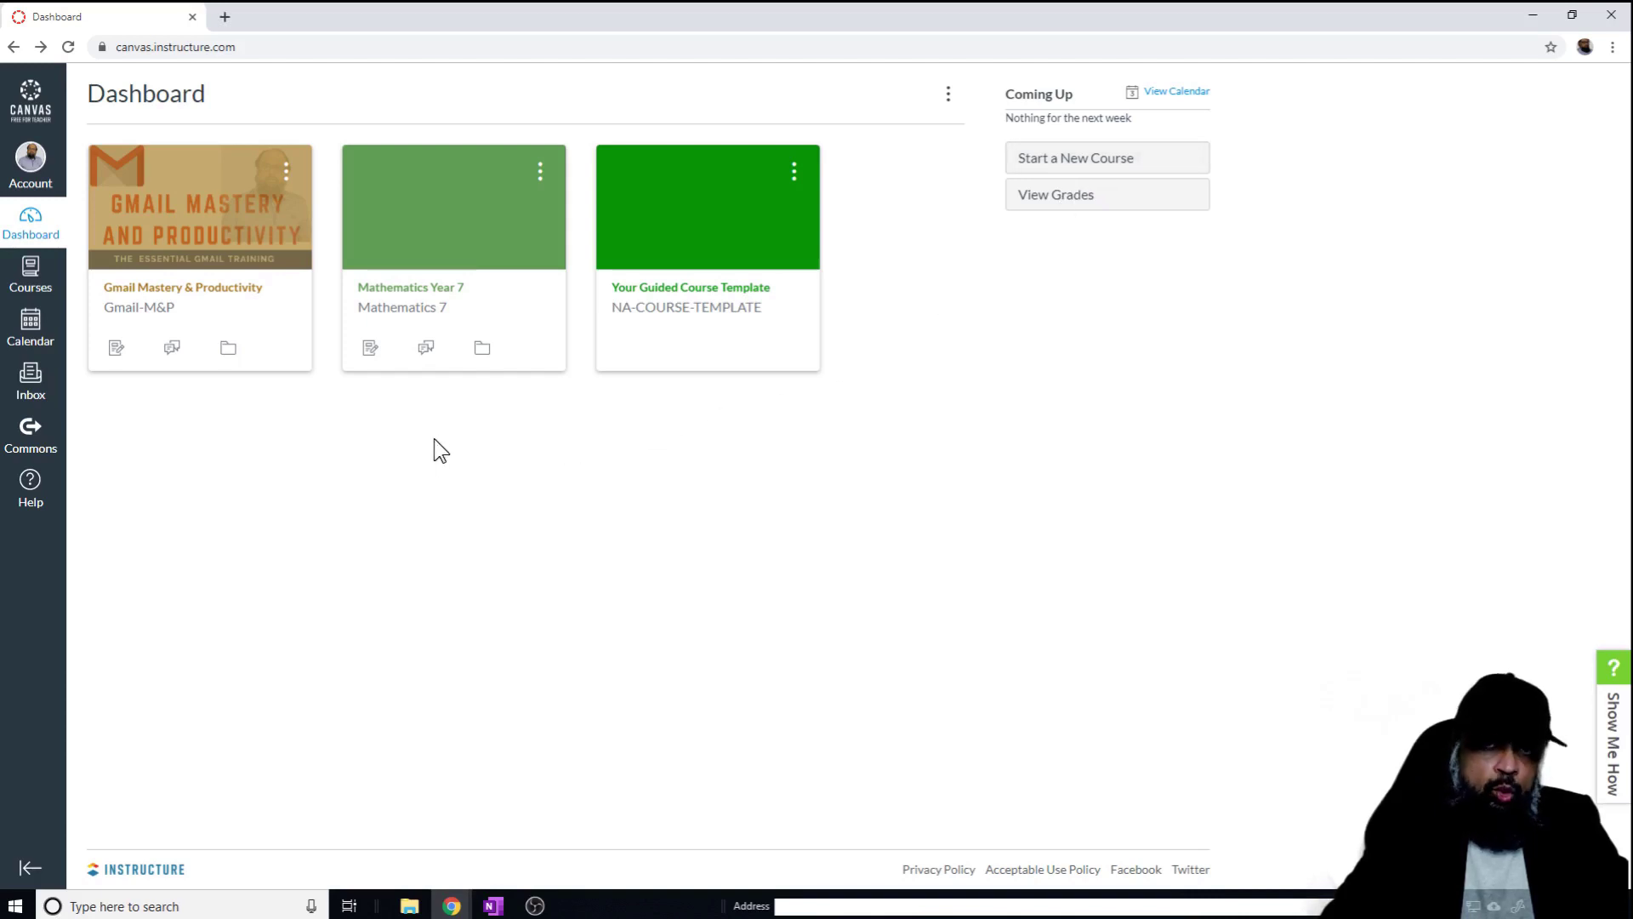
Open the Mathematics Year 7 course from its dashboard card
left_click(422, 300)
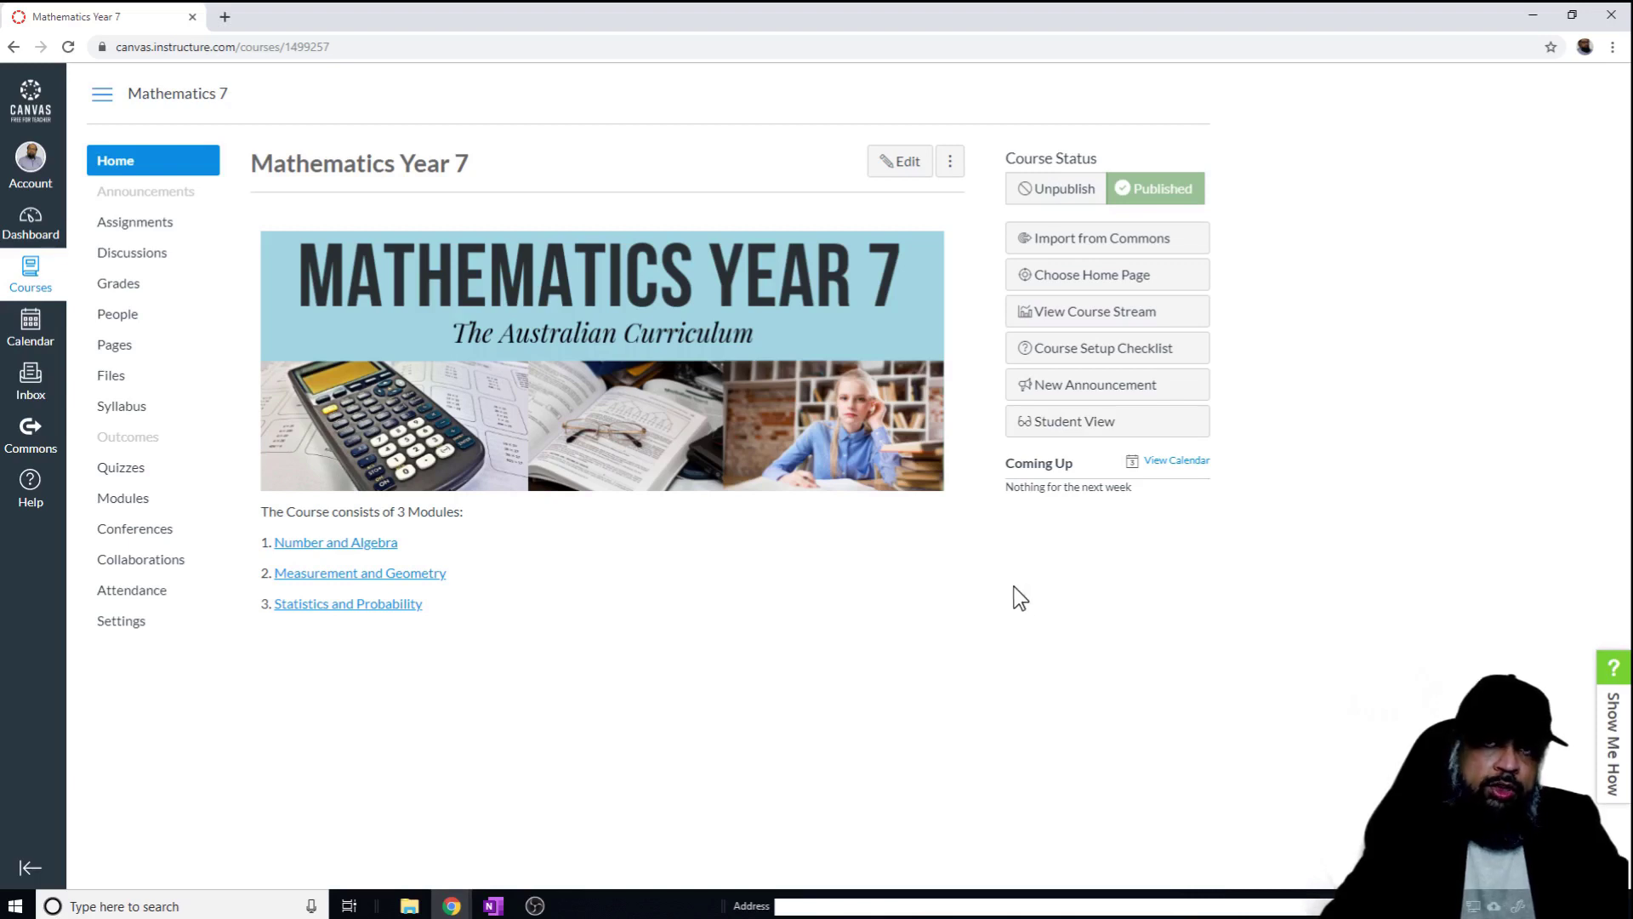
left_click(1073, 284)
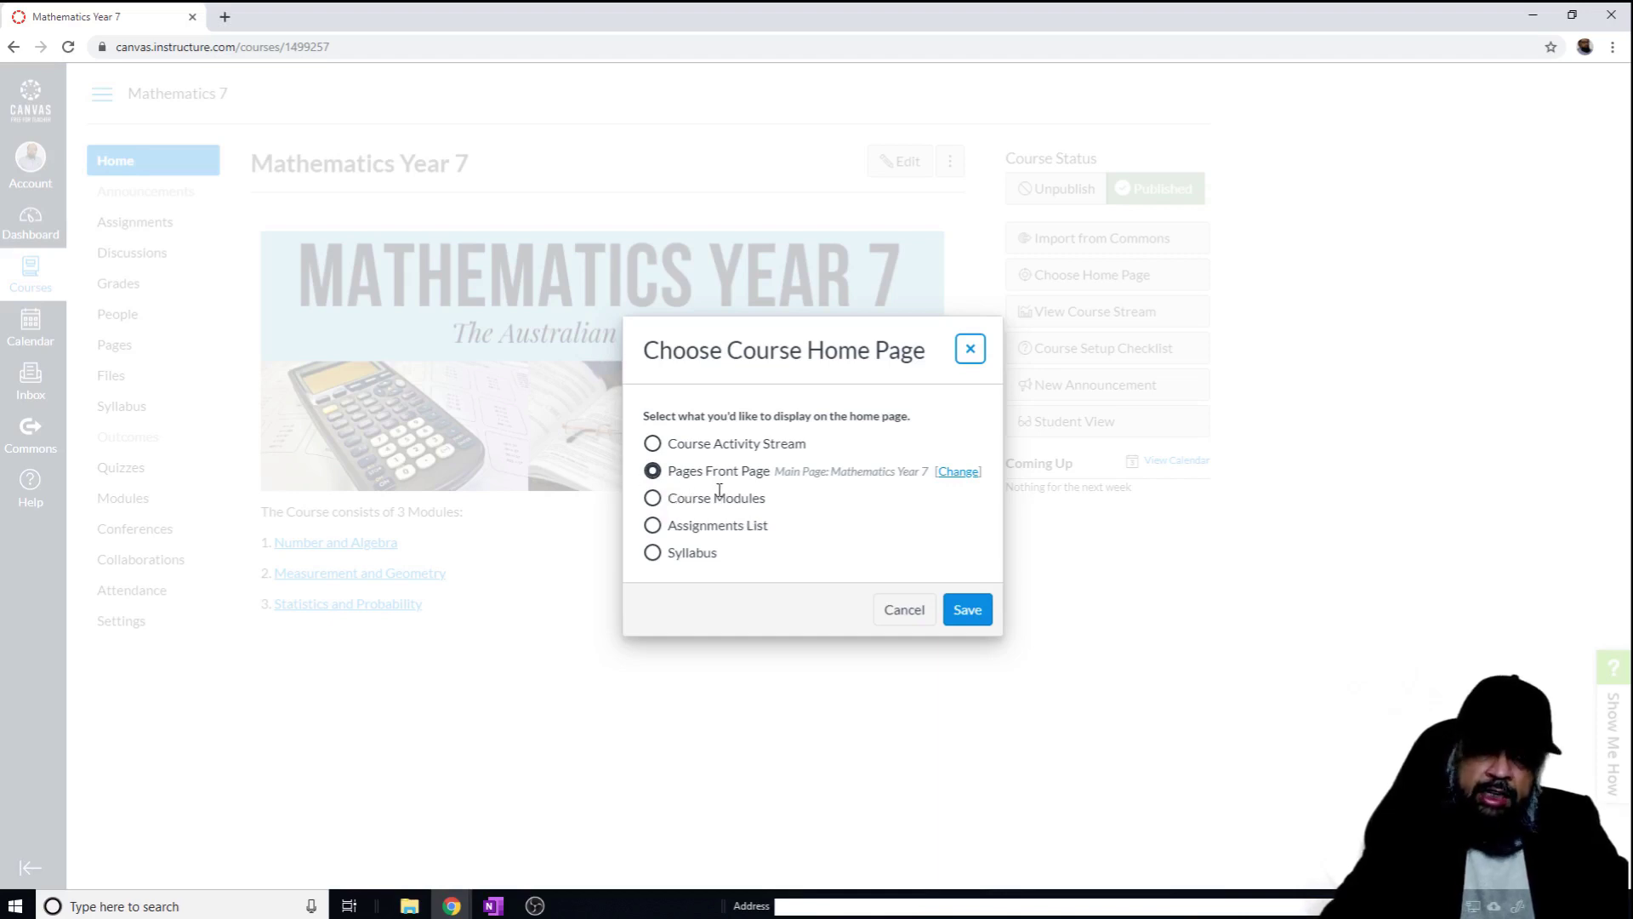
left_click(906, 610)
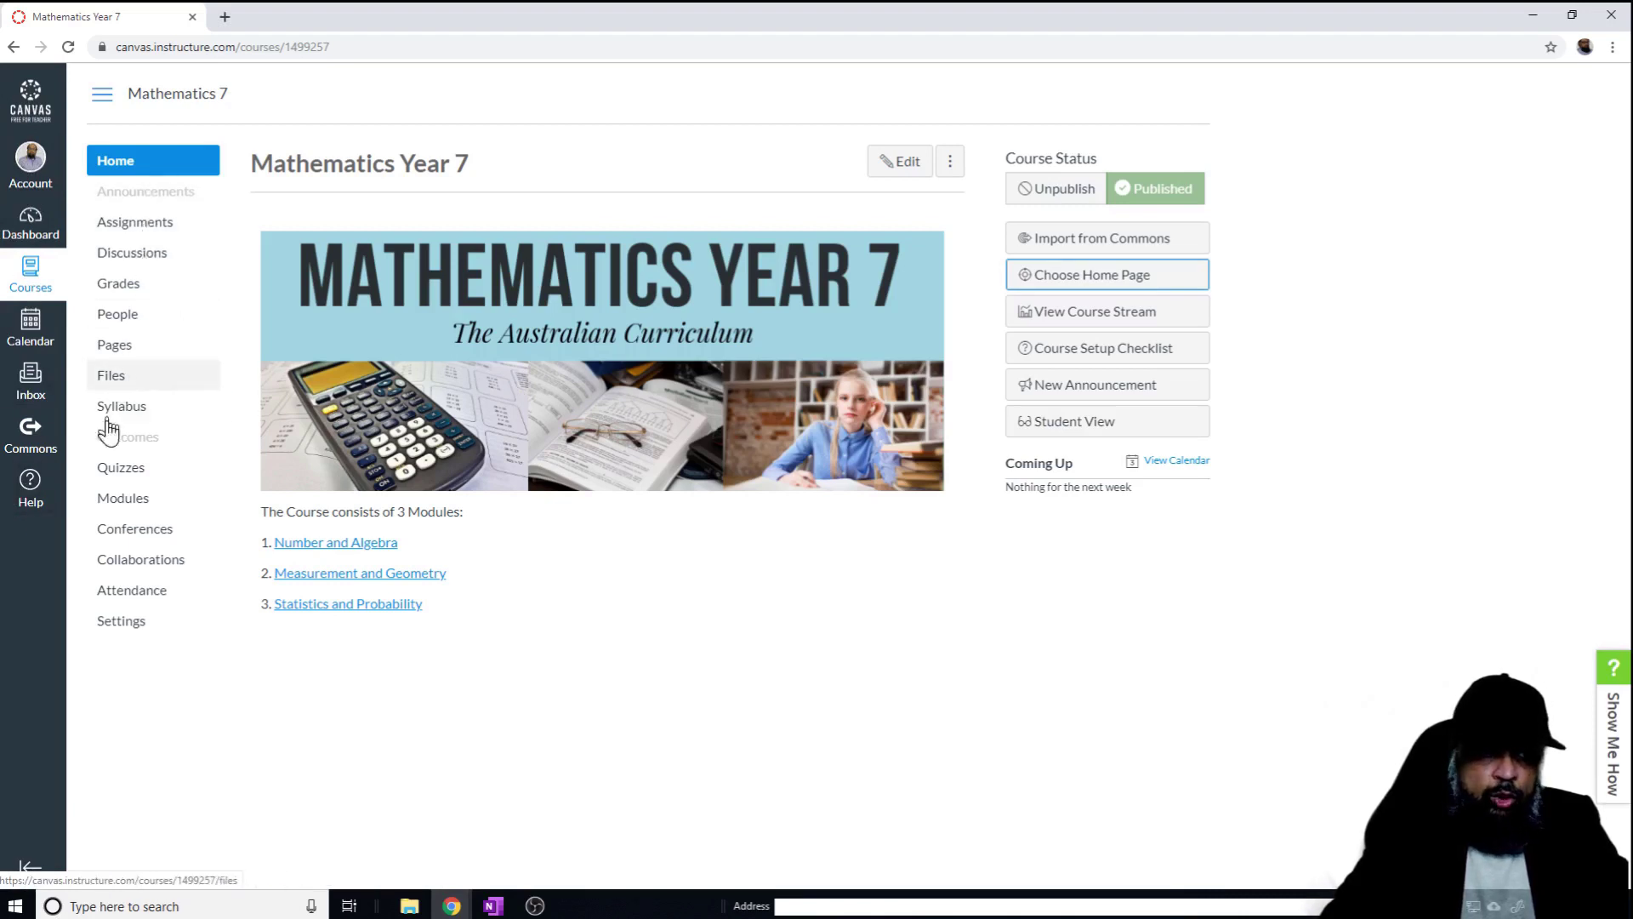
Go to the Mathematics Year 7 course Settings page
left_click(128, 630)
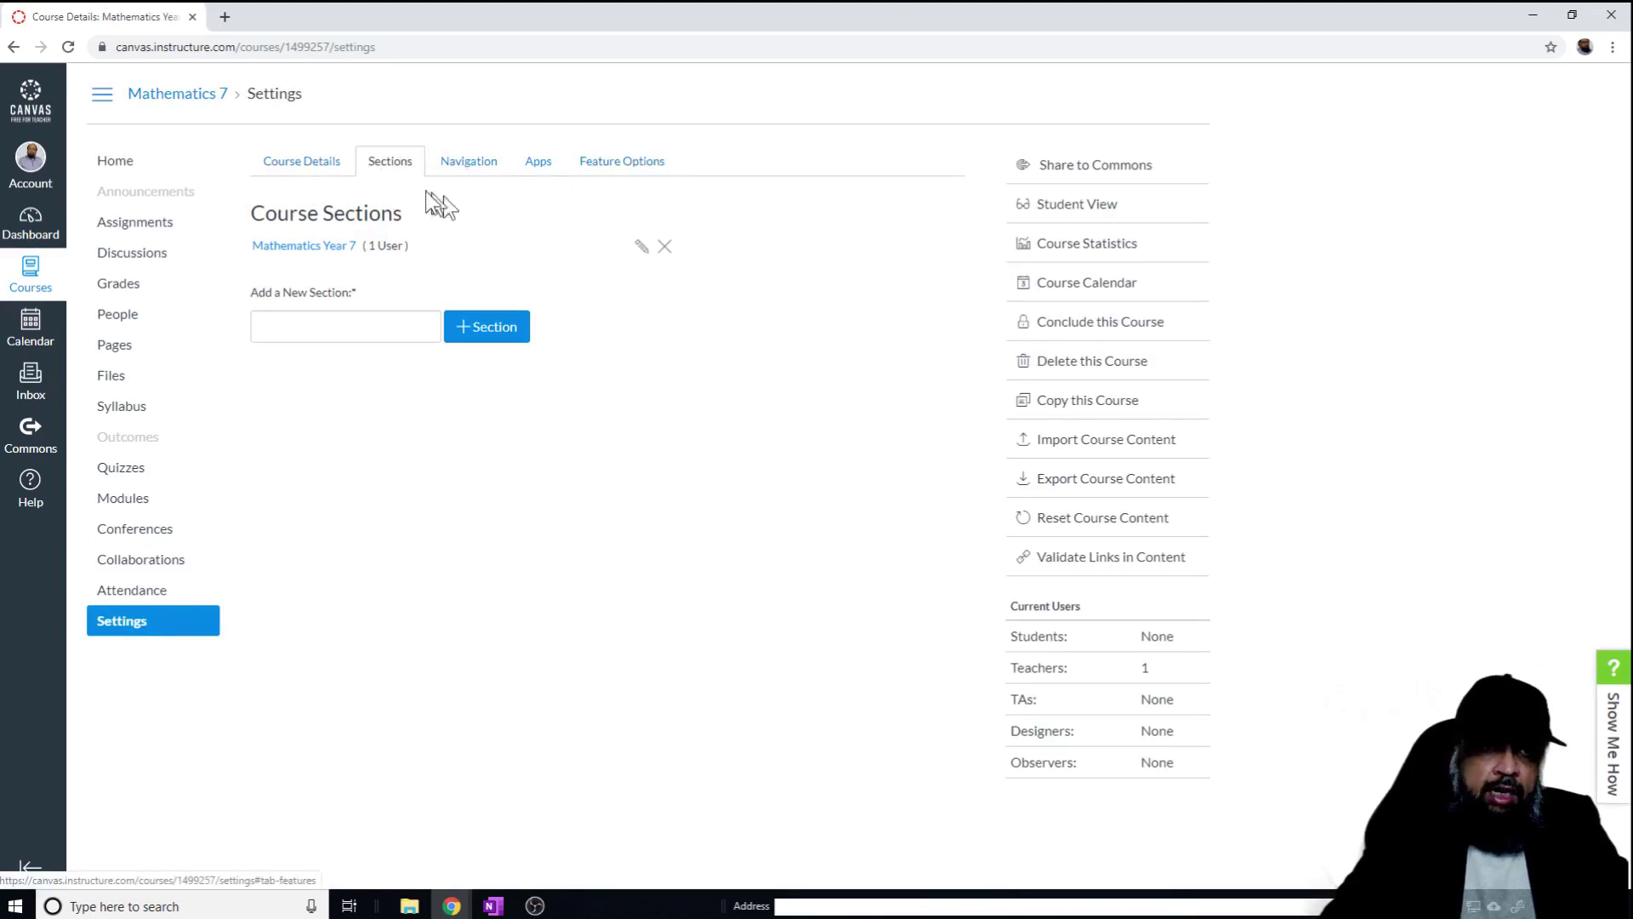
Review the Course Details form (name, course code, dates) and the course image options
left_click(291, 168)
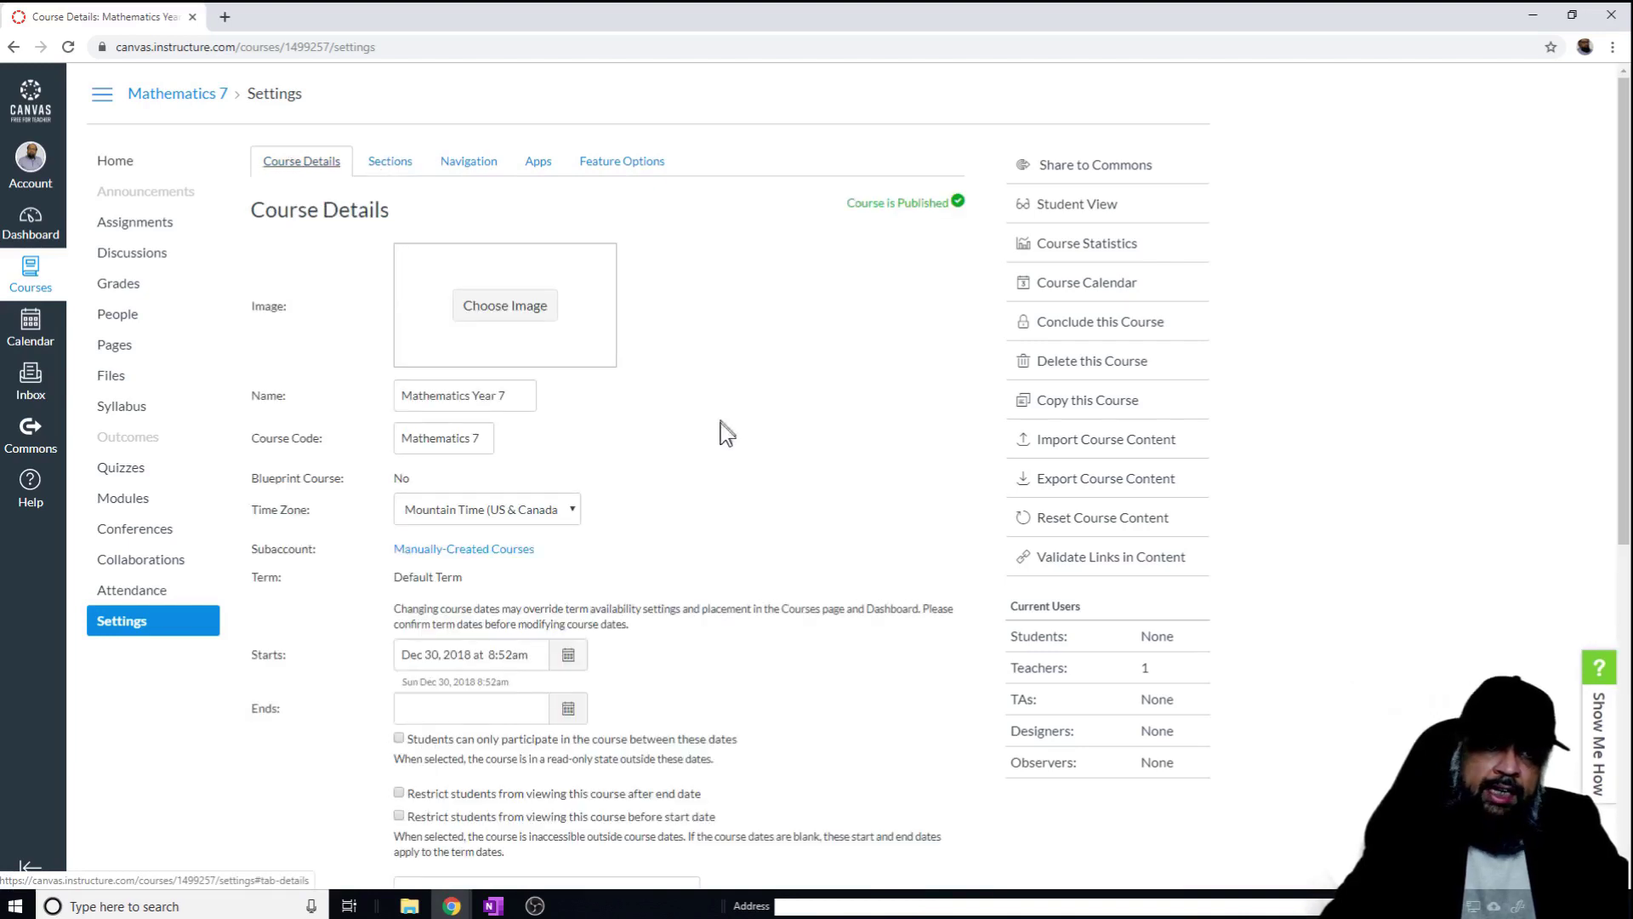
scroll(722, 430, "down", 4)
scroll(722, 436, "up", 4)
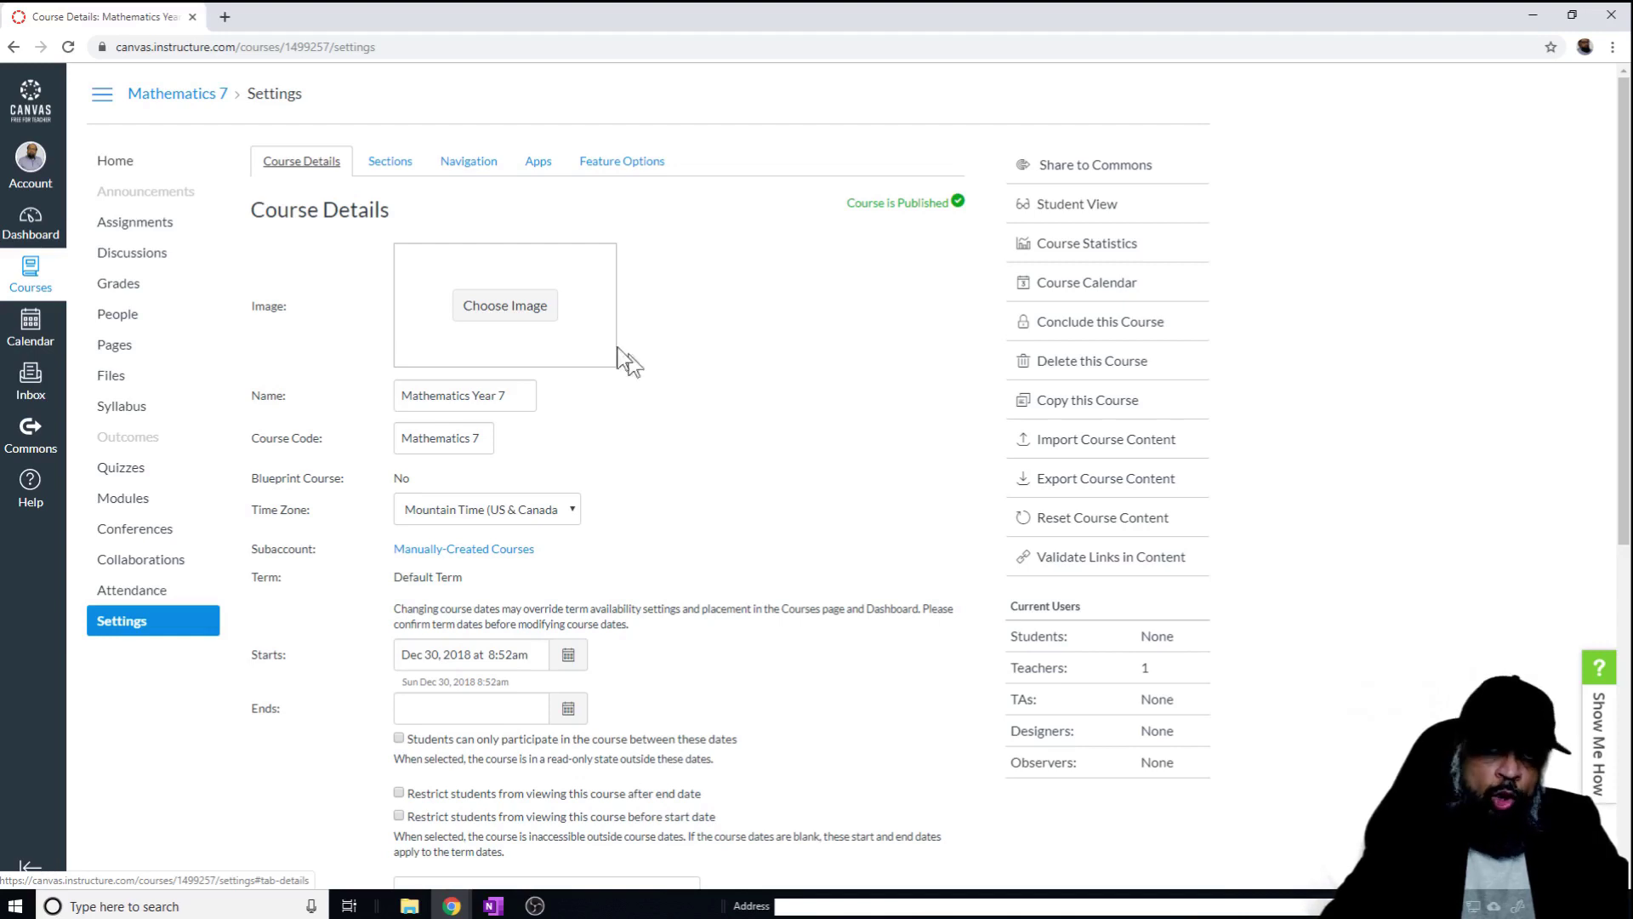
left_click(513, 313)
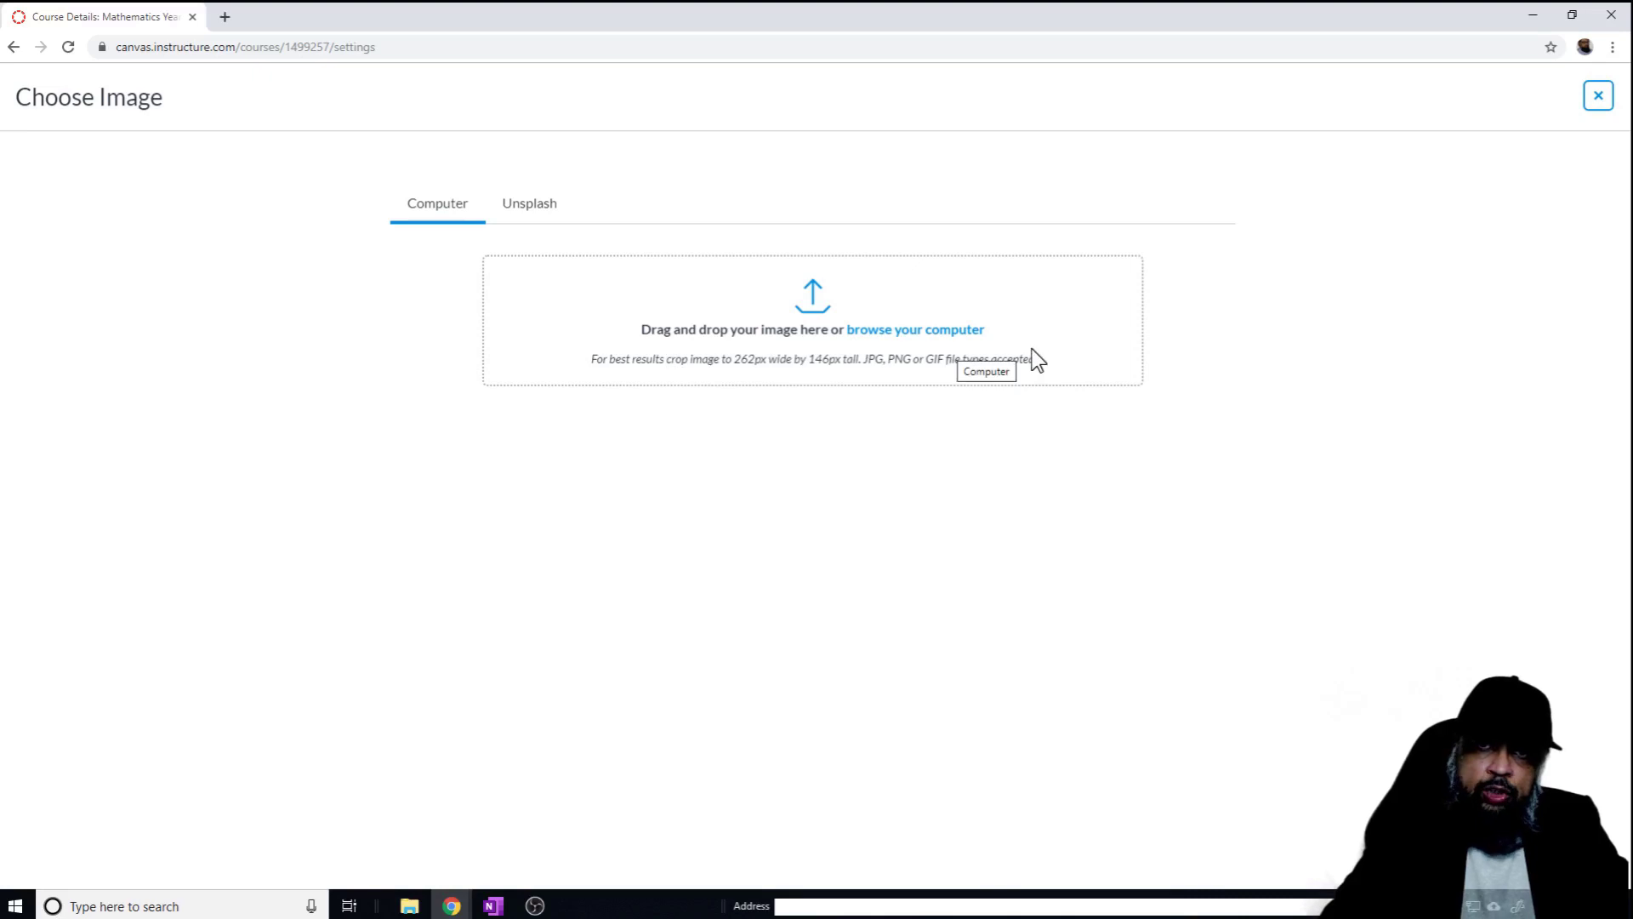
key("Escape")
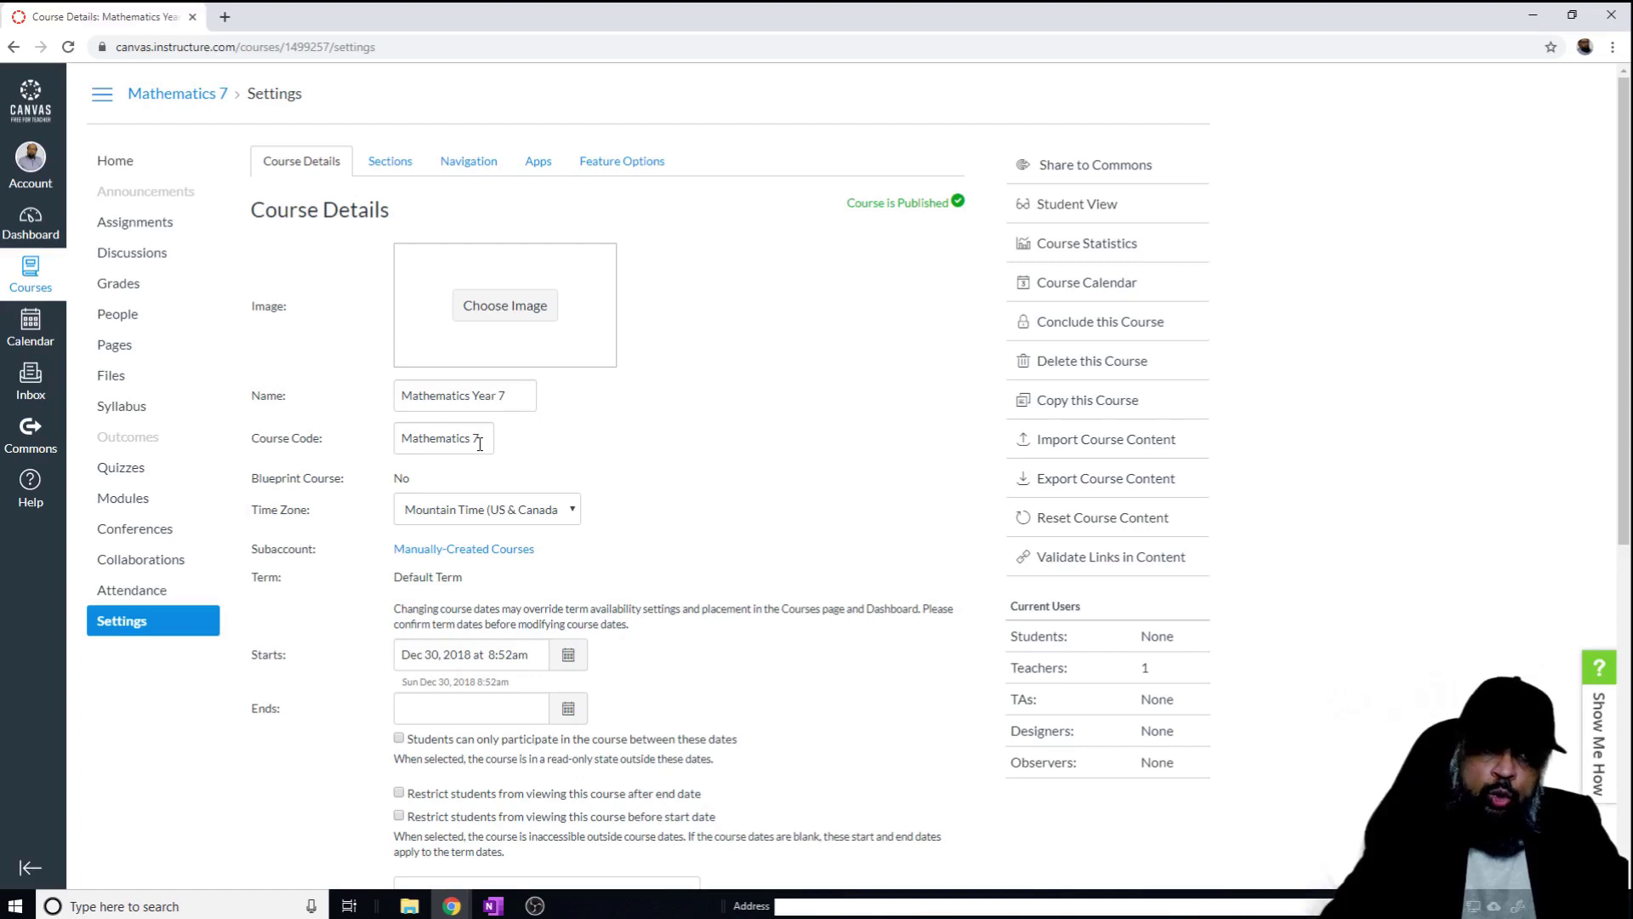
scroll(479, 443, "down", 3)
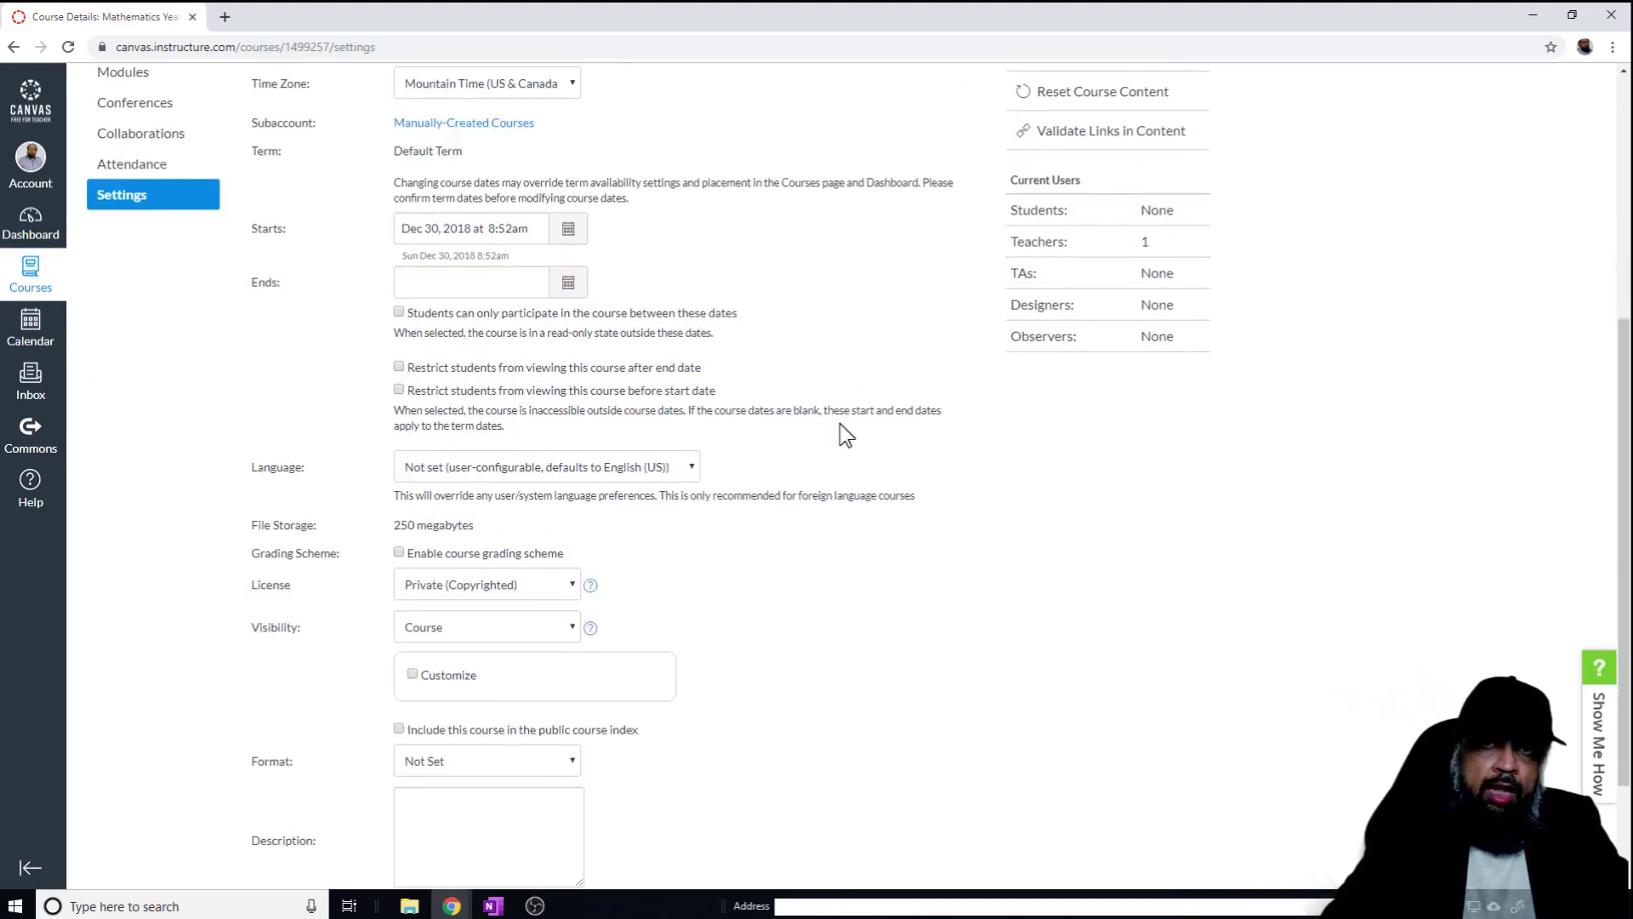
scroll(839, 422, "down", 2)
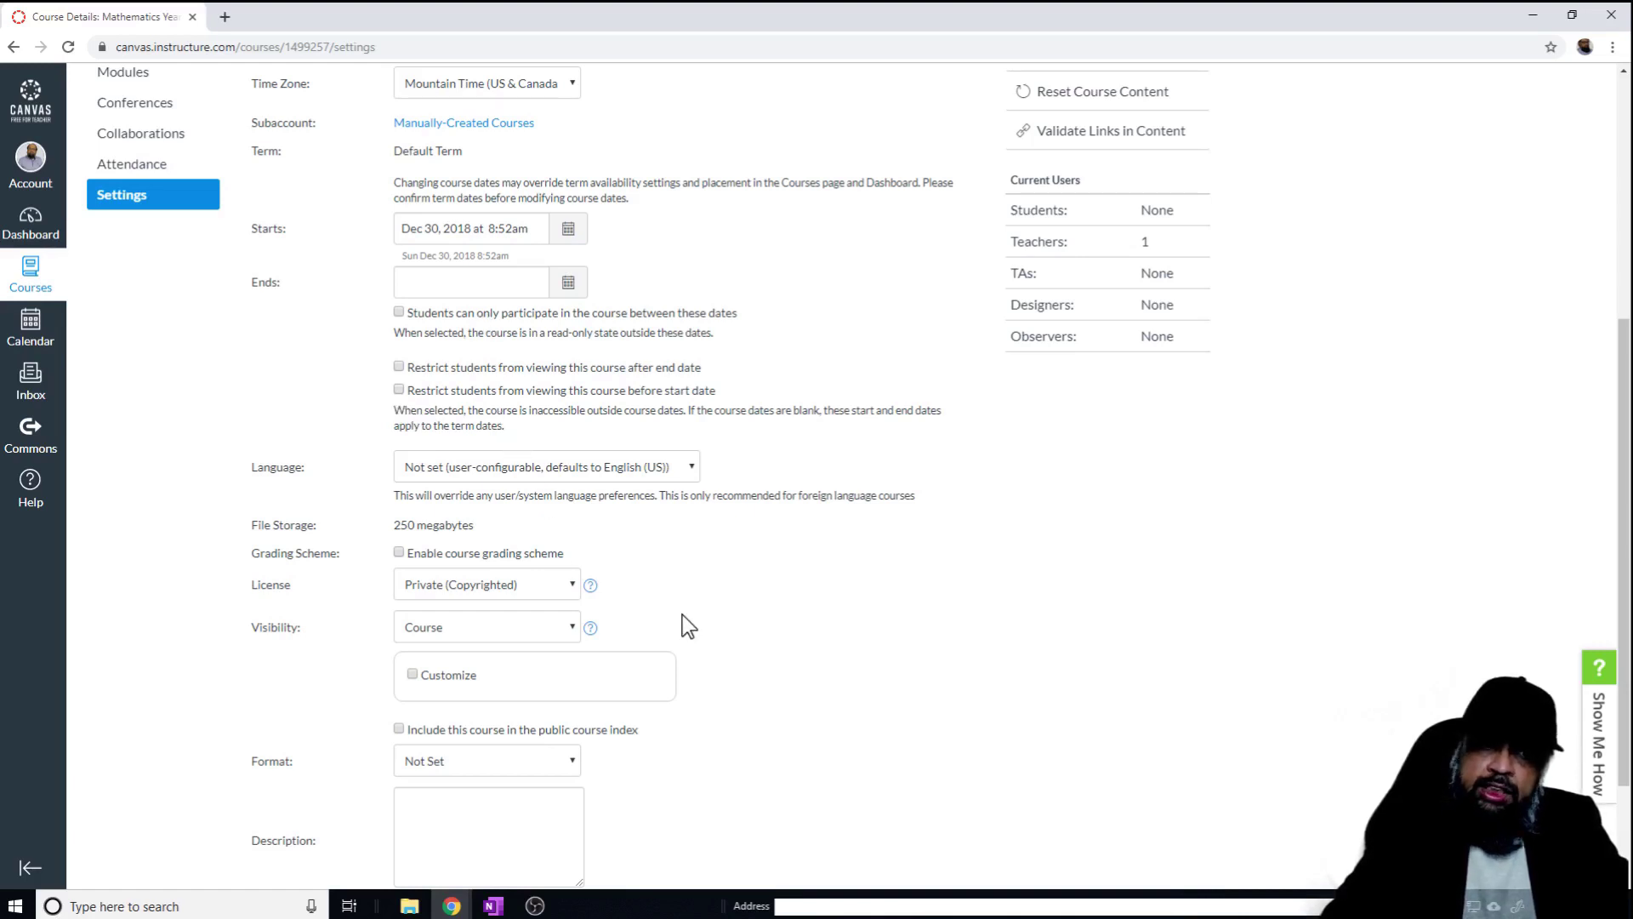
scroll(682, 615, "down", 1)
left_click(562, 499)
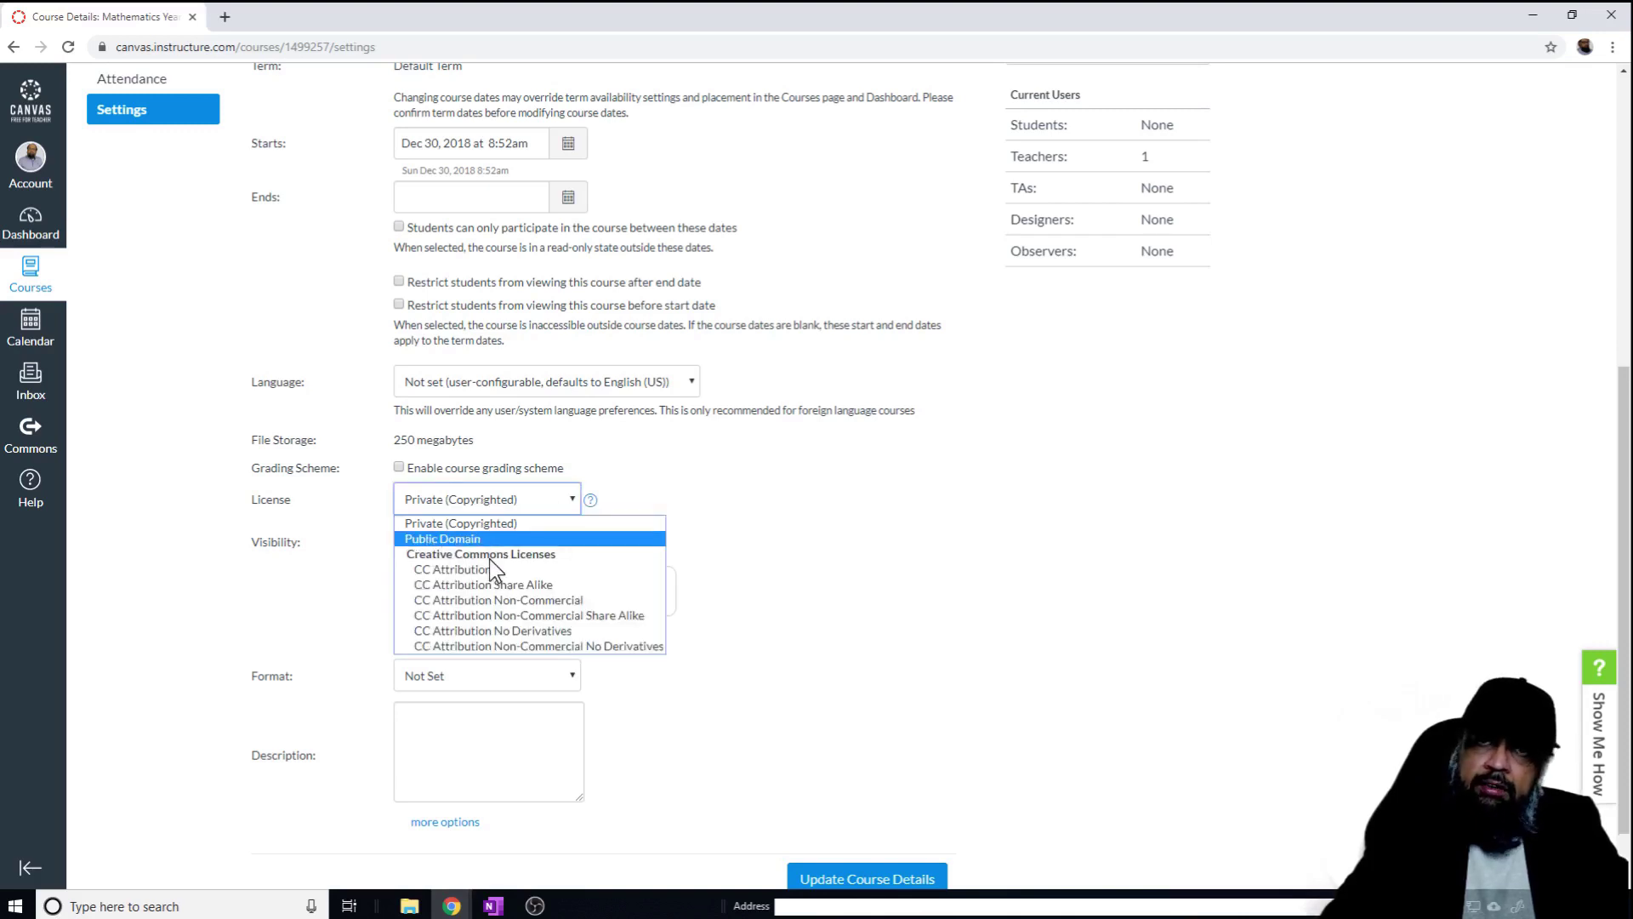
left_click(644, 474)
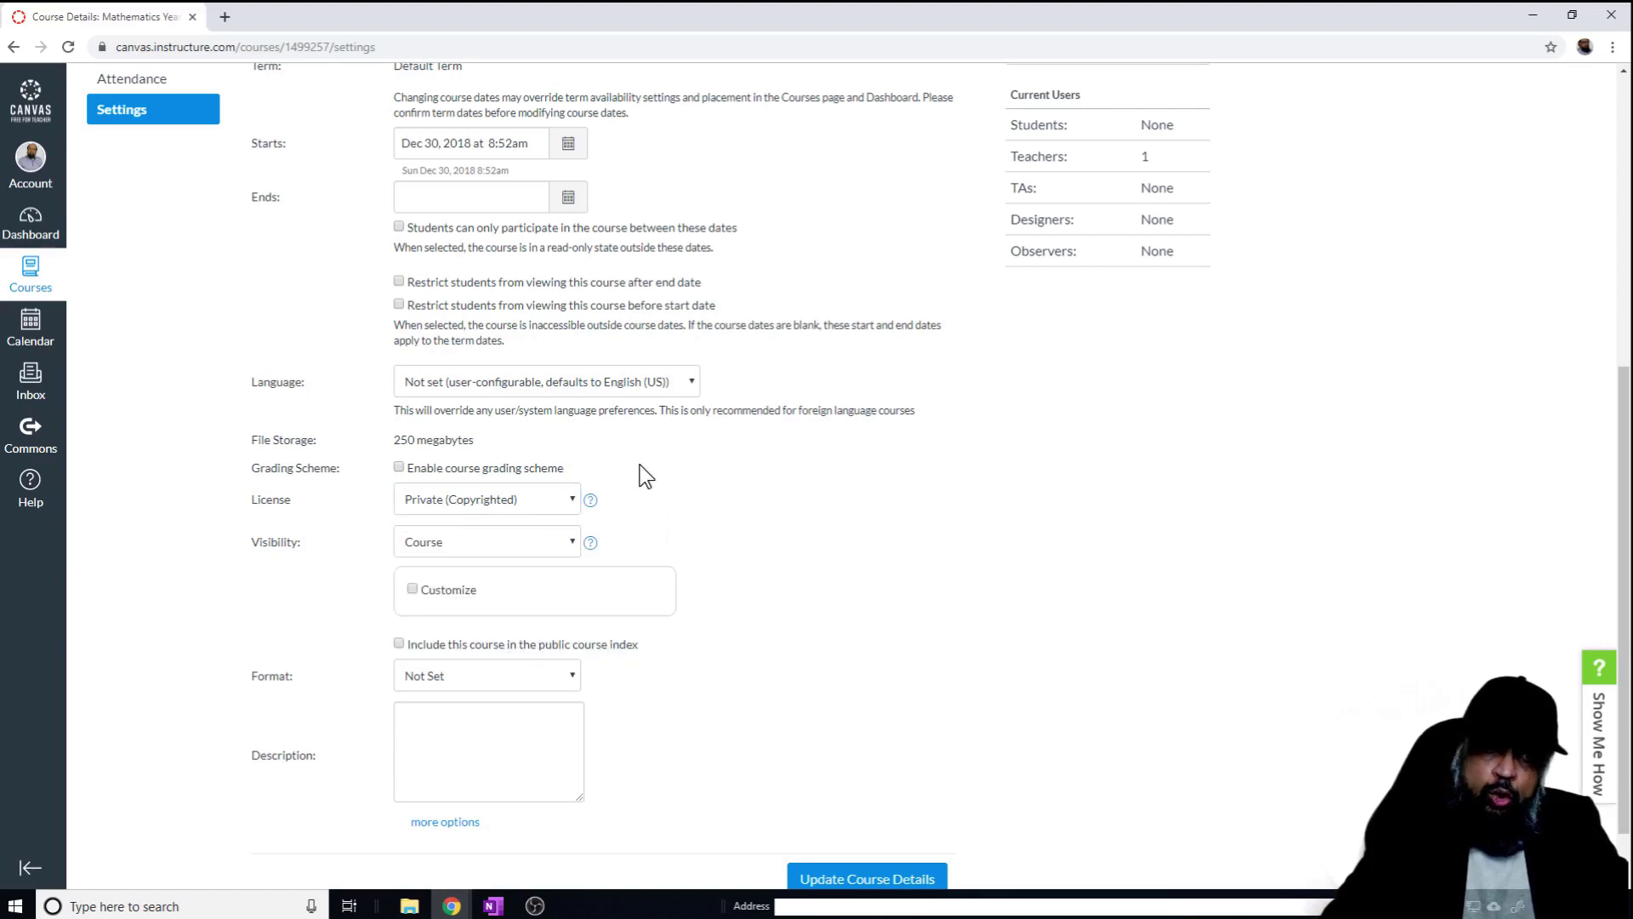
left_click(570, 537)
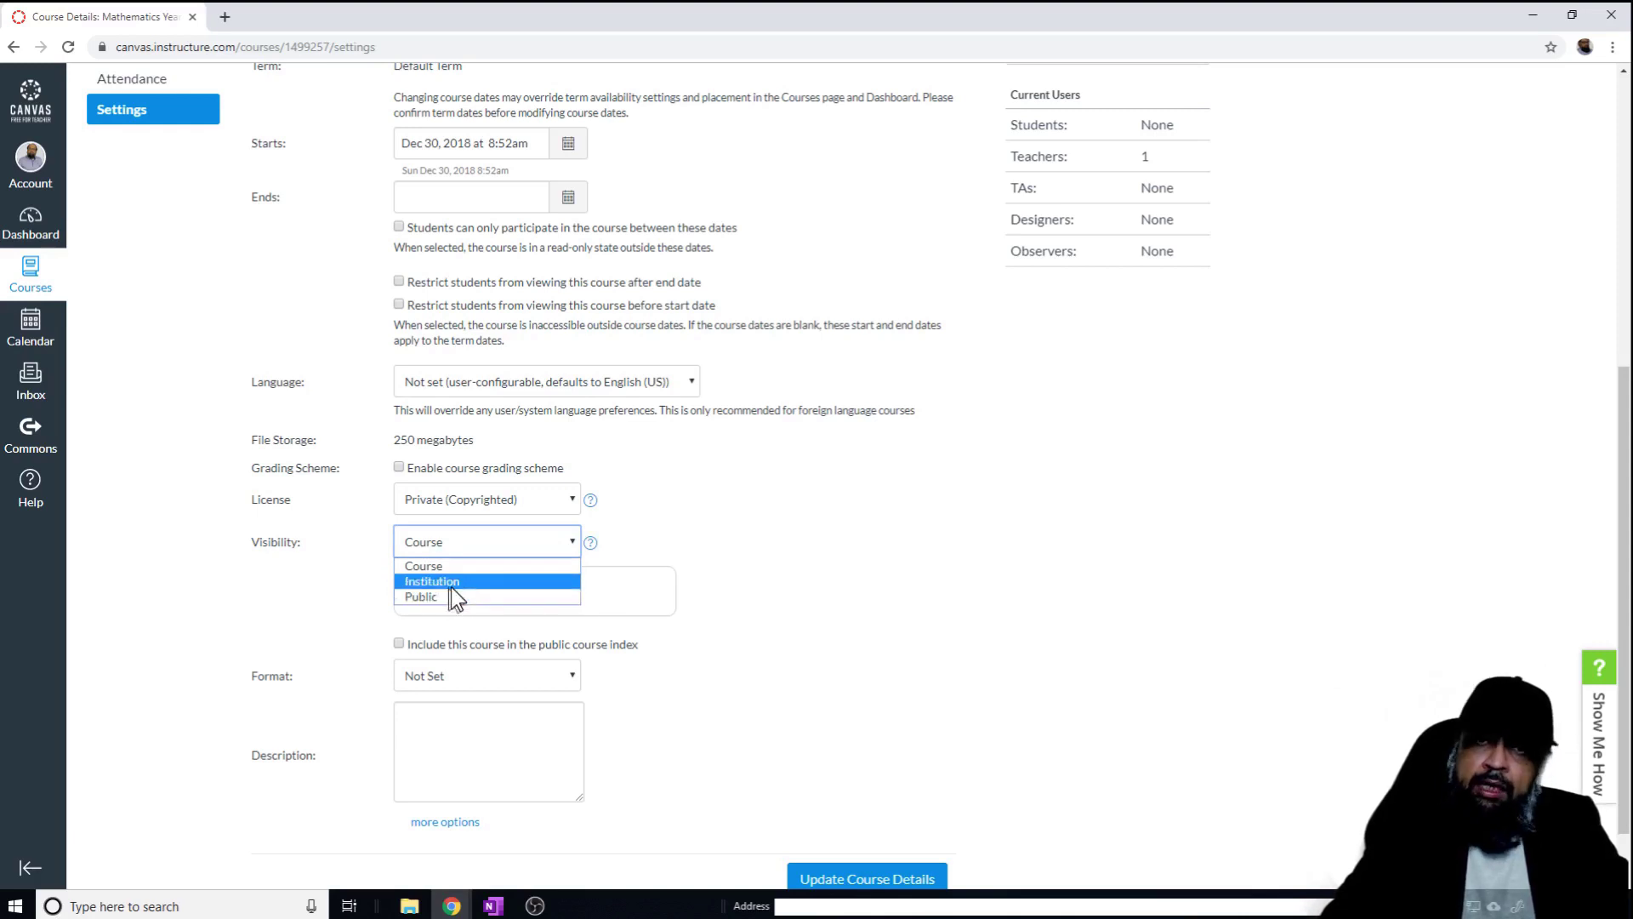
left_click(488, 566)
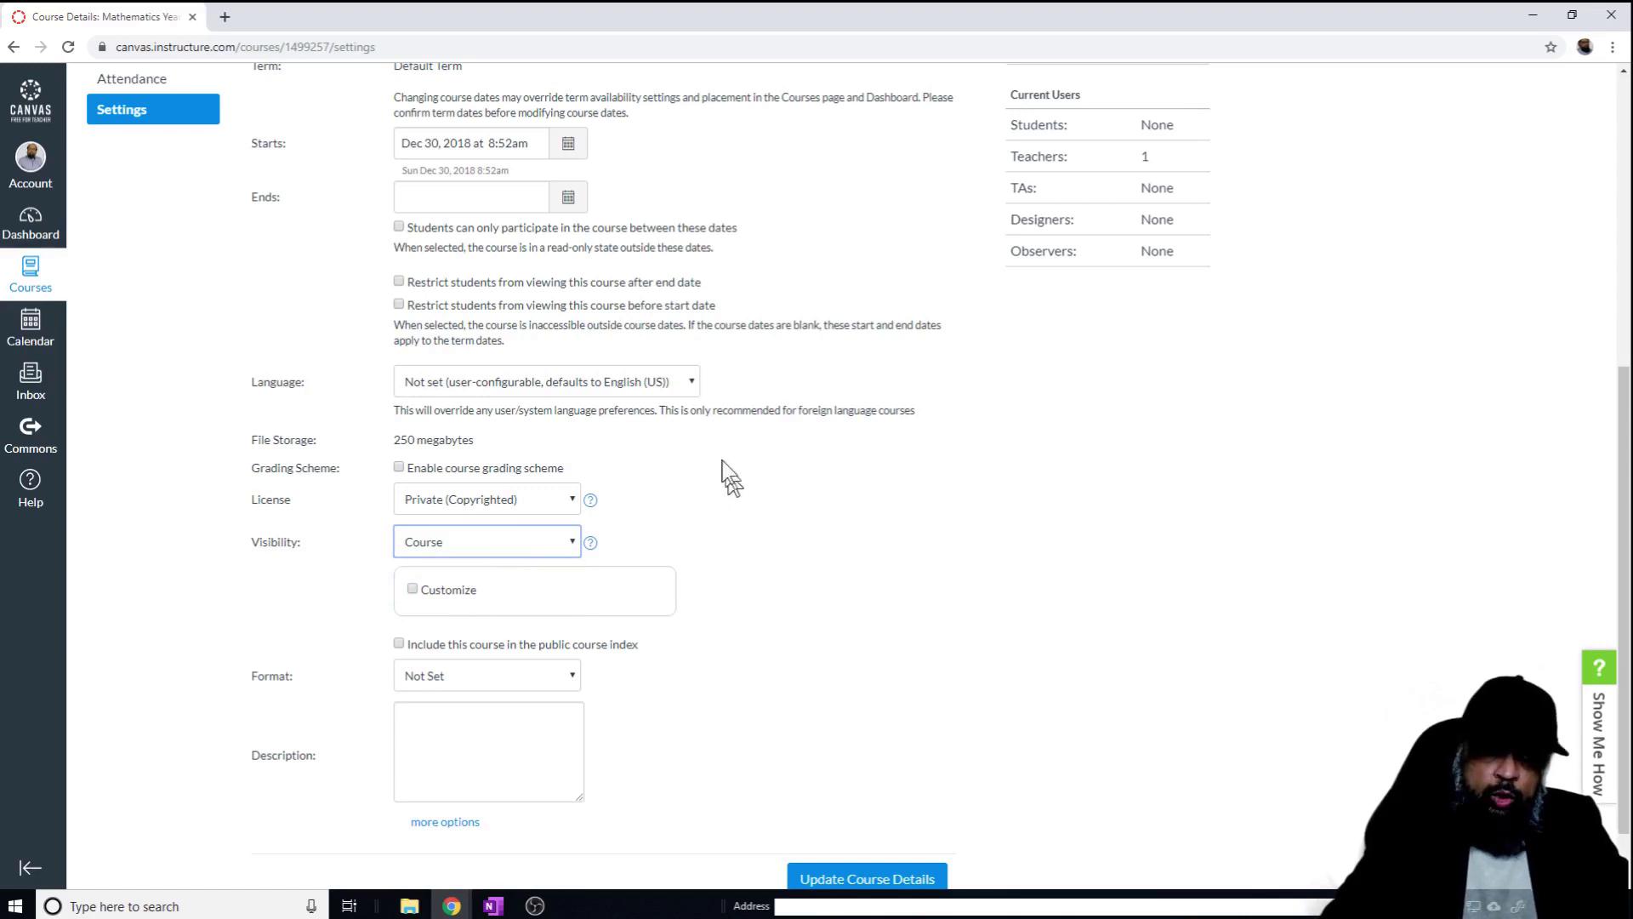
scroll(776, 534, "up", 3)
scroll(536, 264, "up", 3)
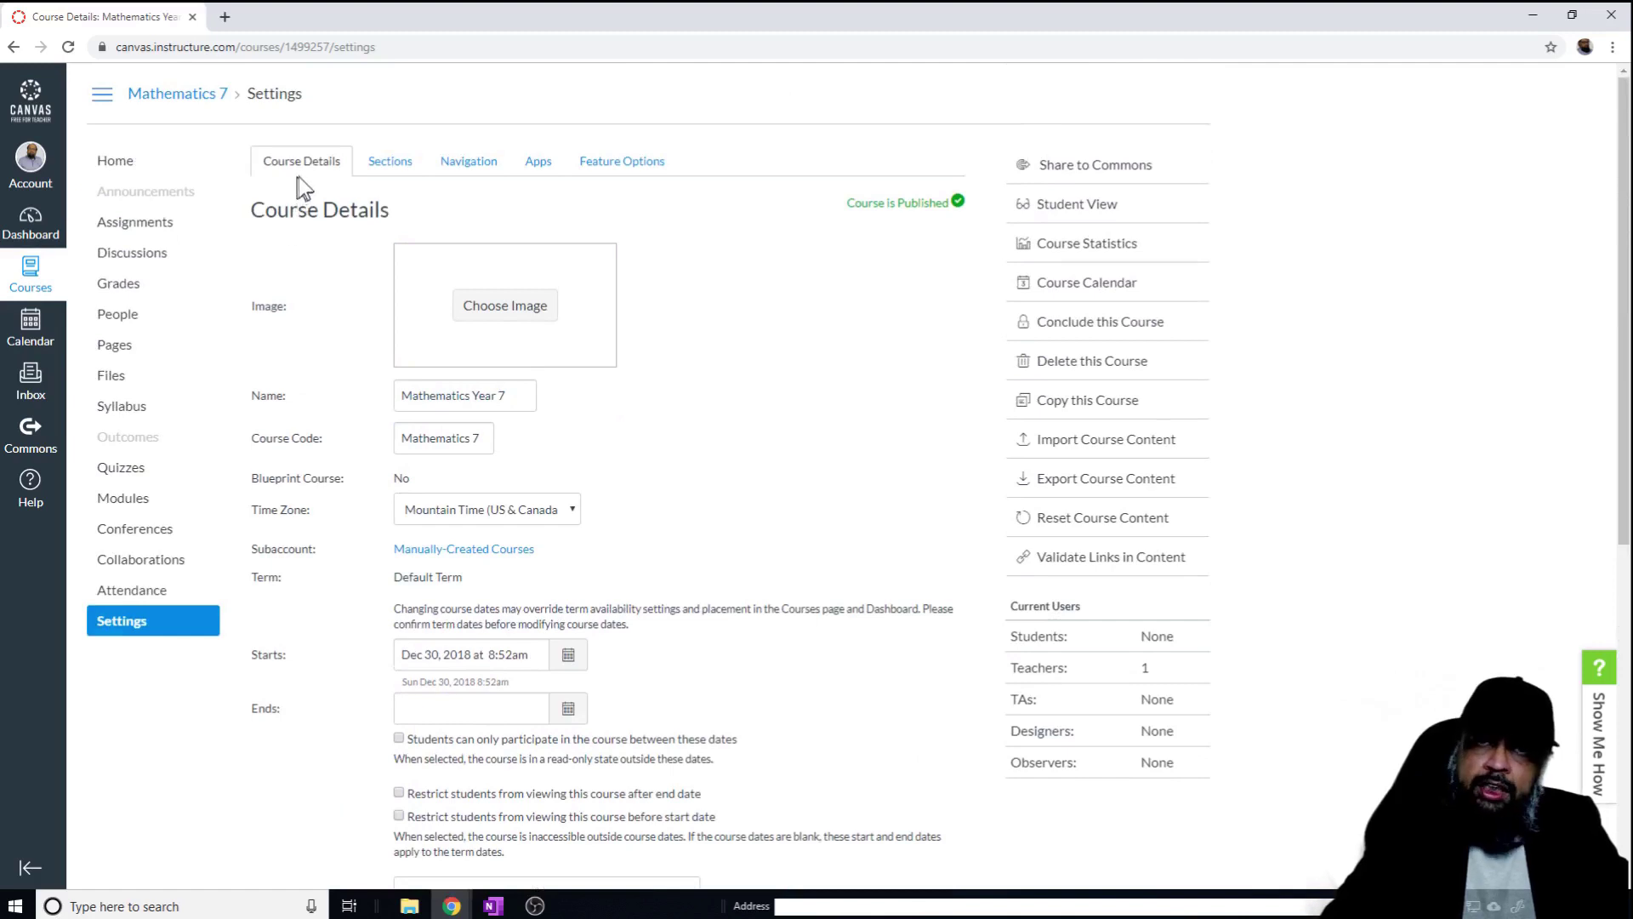
Check course sections, then move Attendance, hide it and restore it in the navigation list
left_click(400, 162)
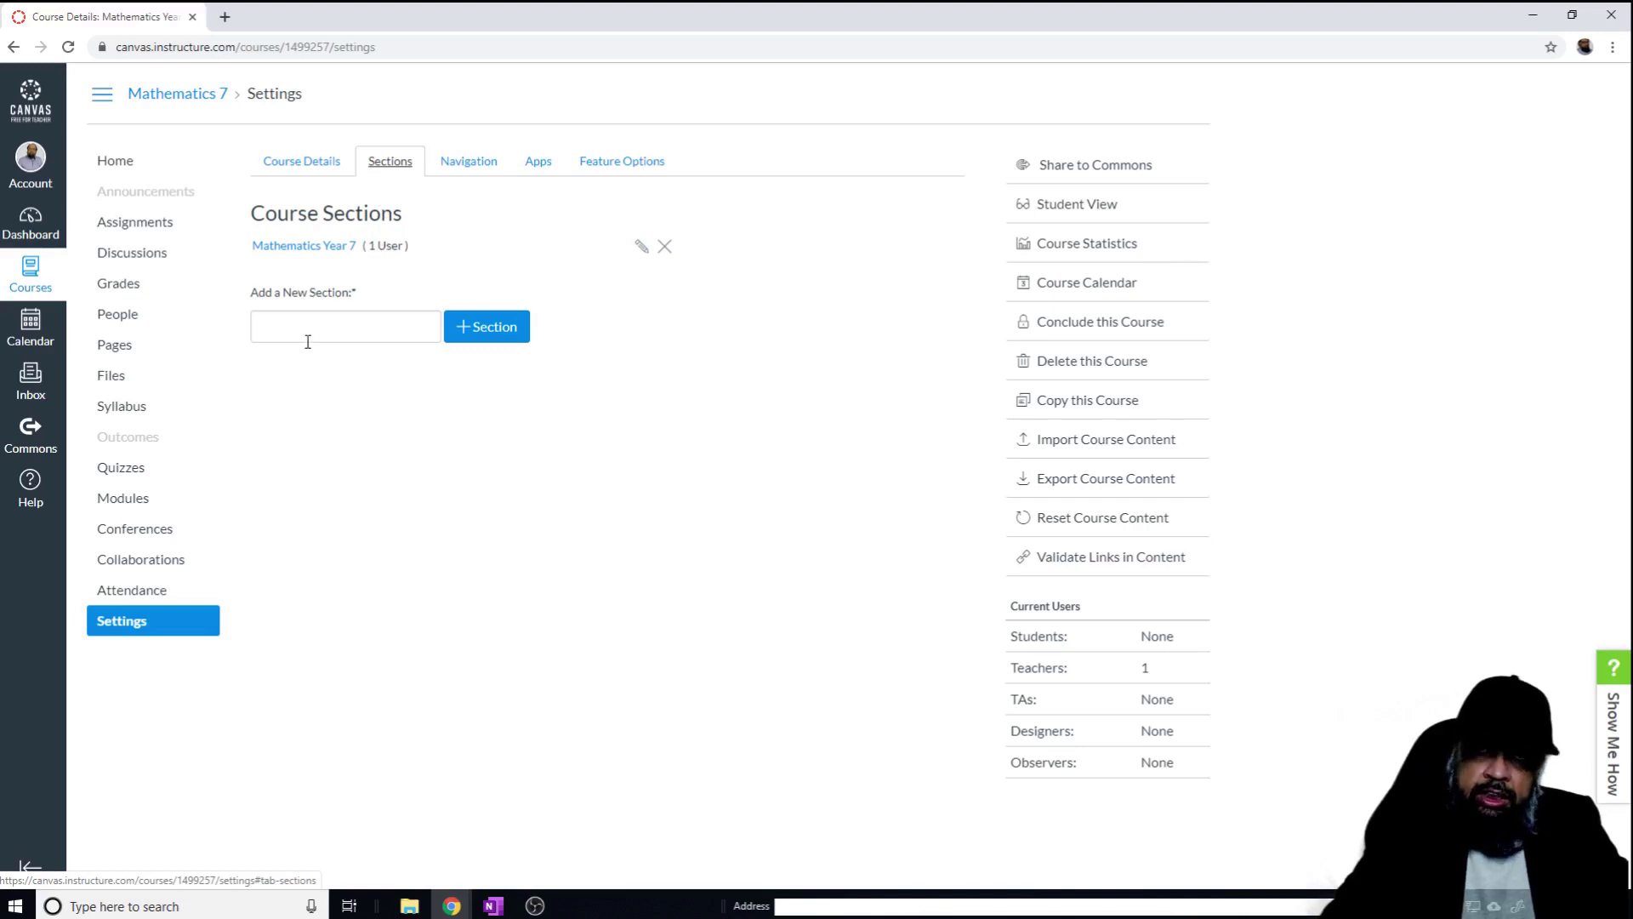
left_click(460, 163)
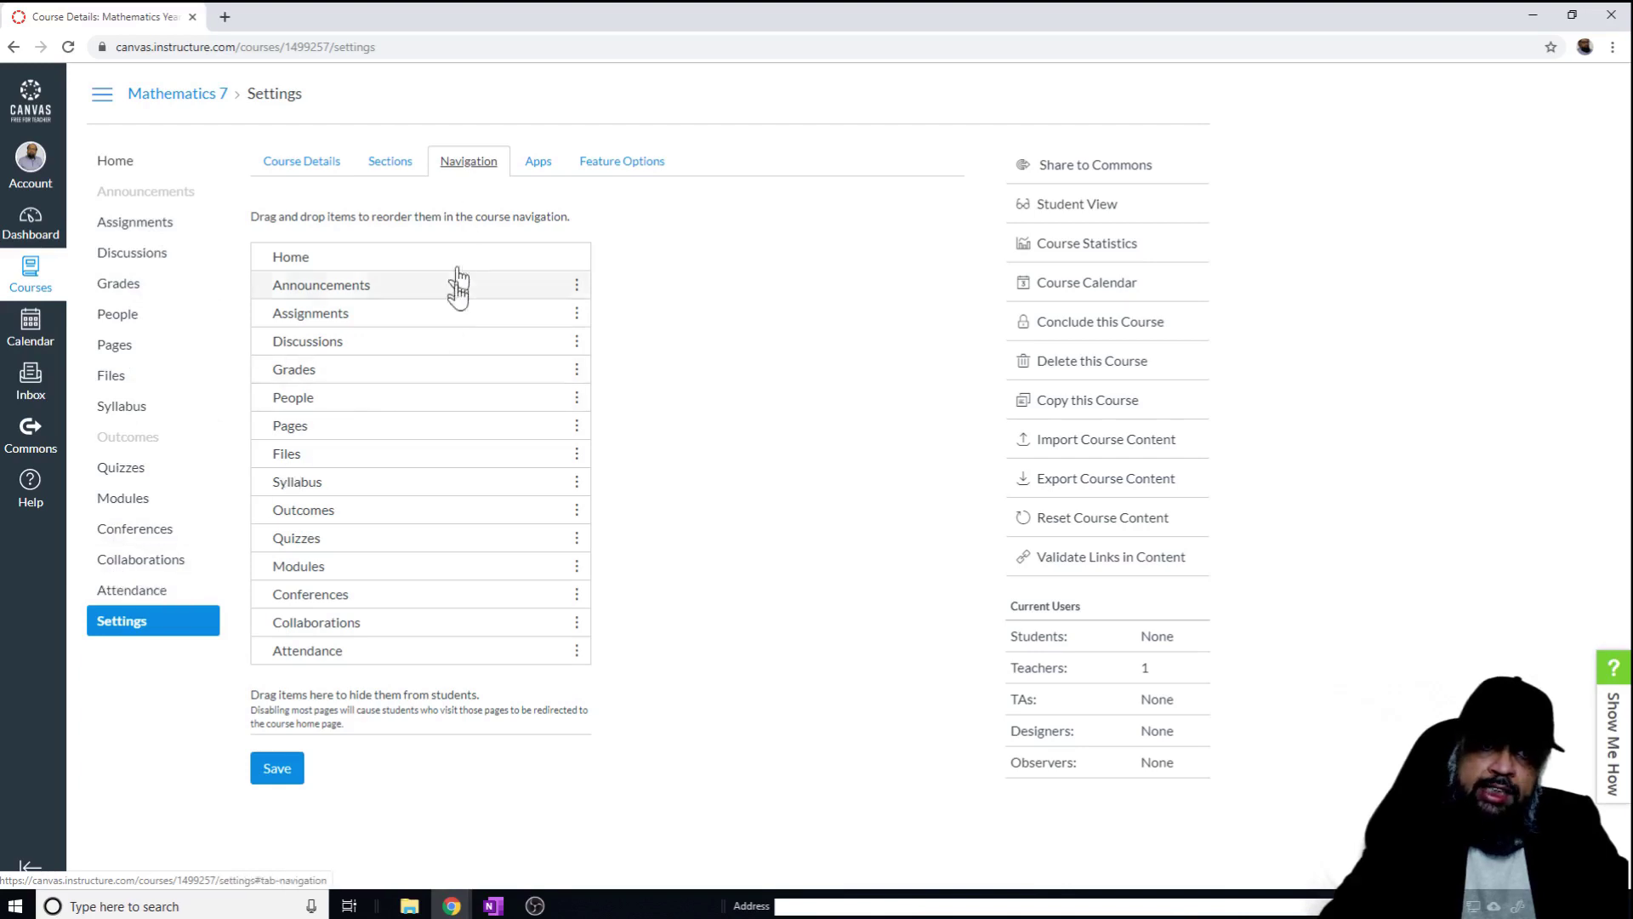
left_click_drag(355, 648, 430, 668)
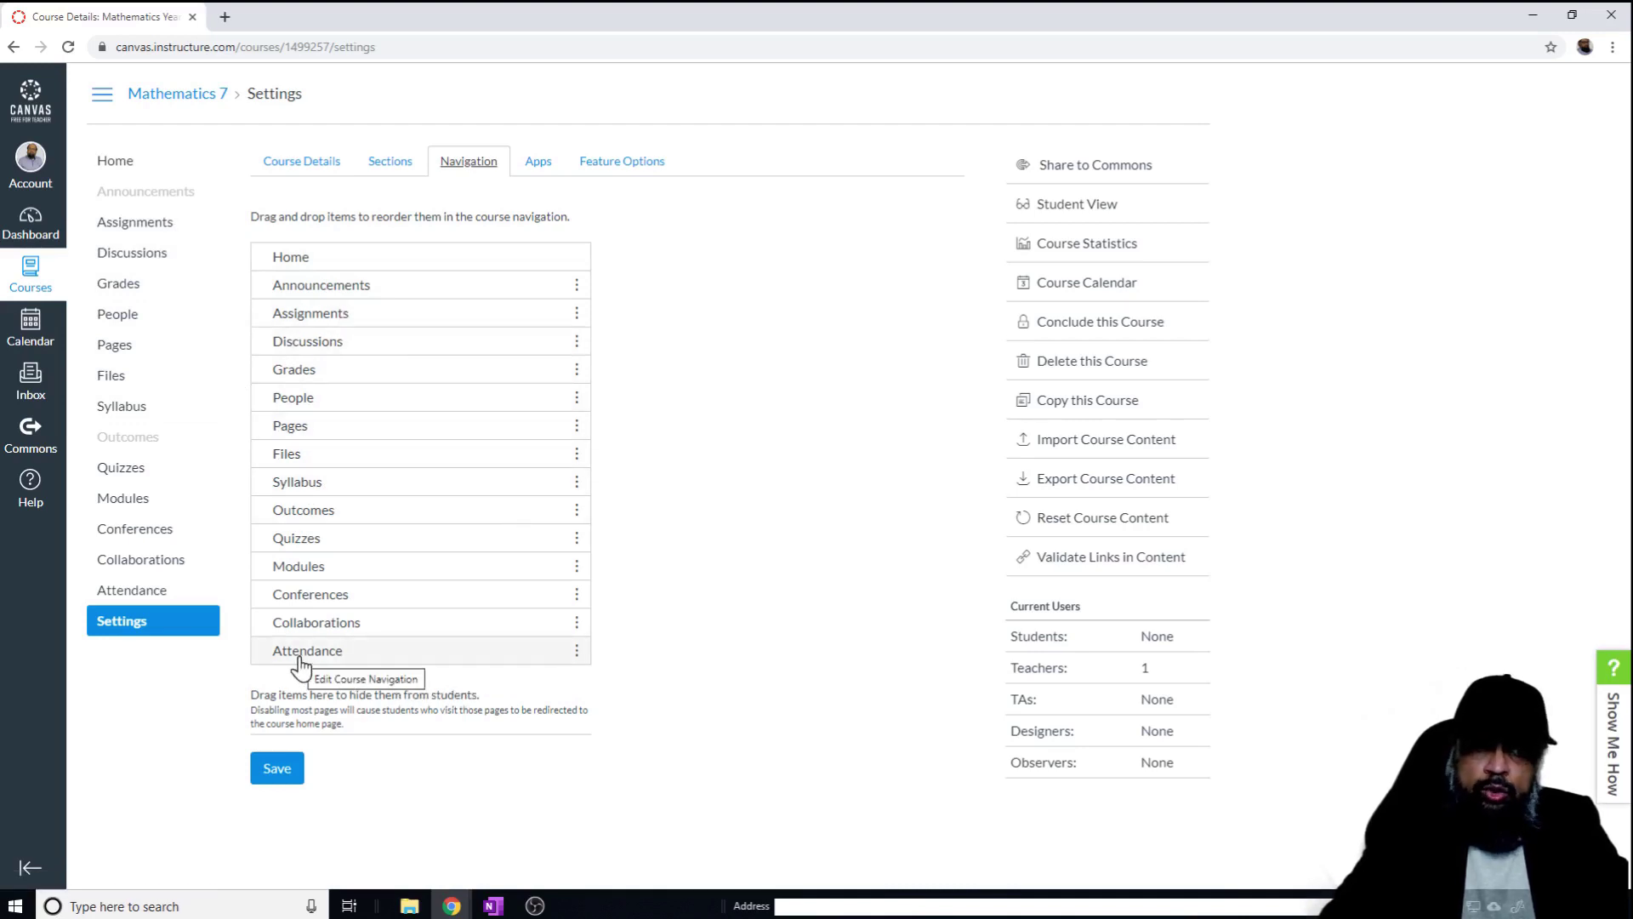
left_click_drag(299, 661, 298, 739)
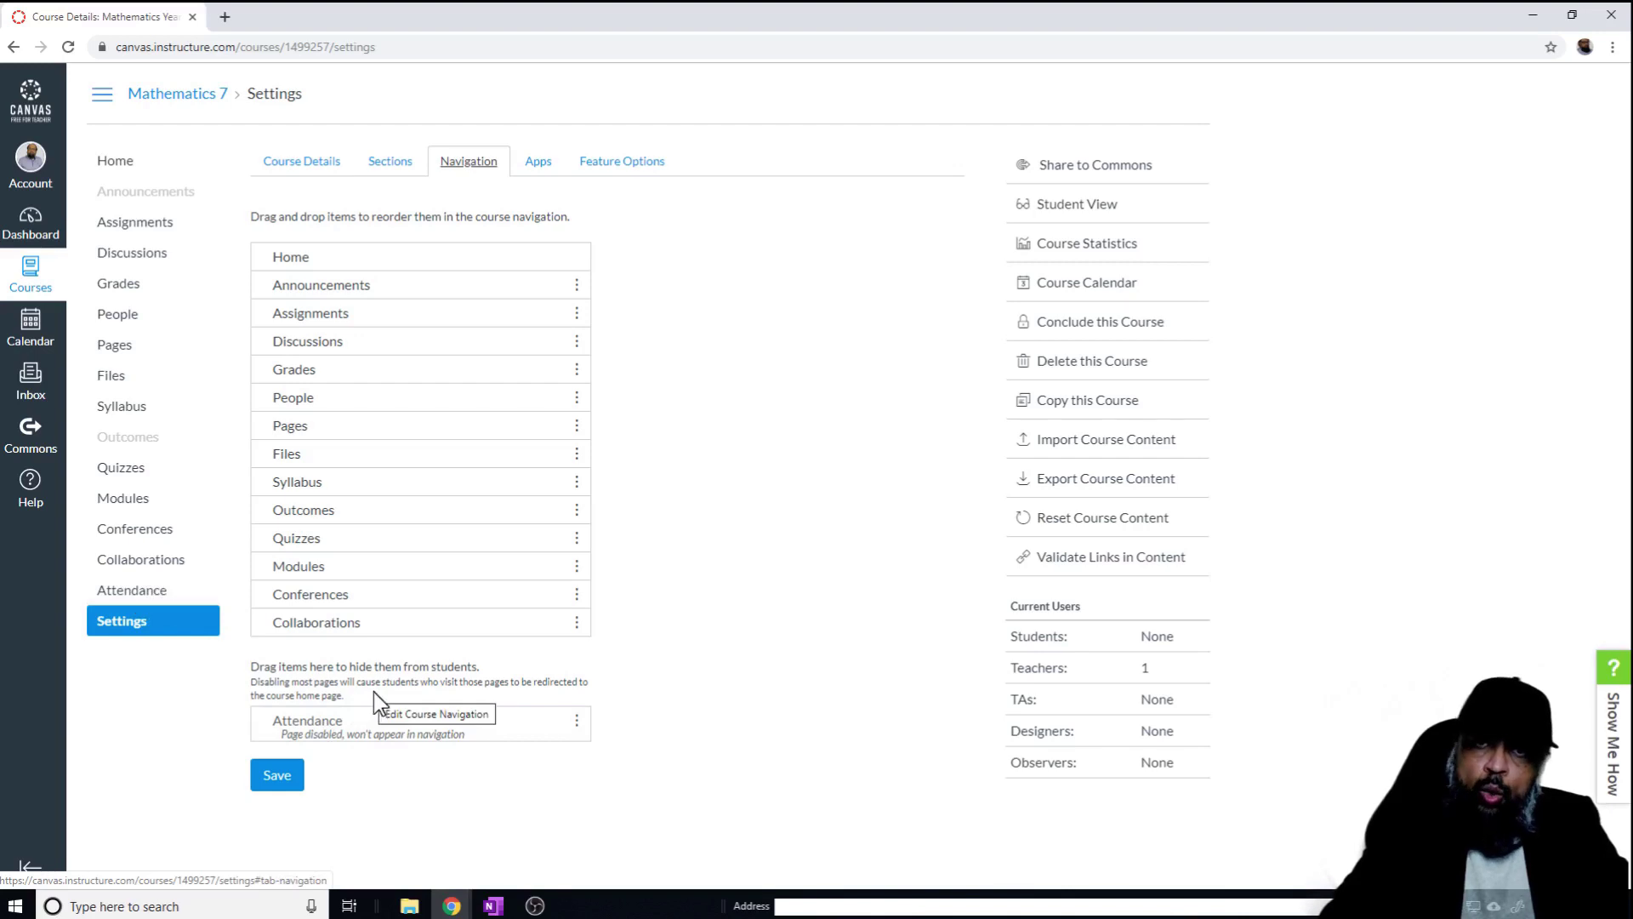
left_click_drag(381, 710, 383, 651)
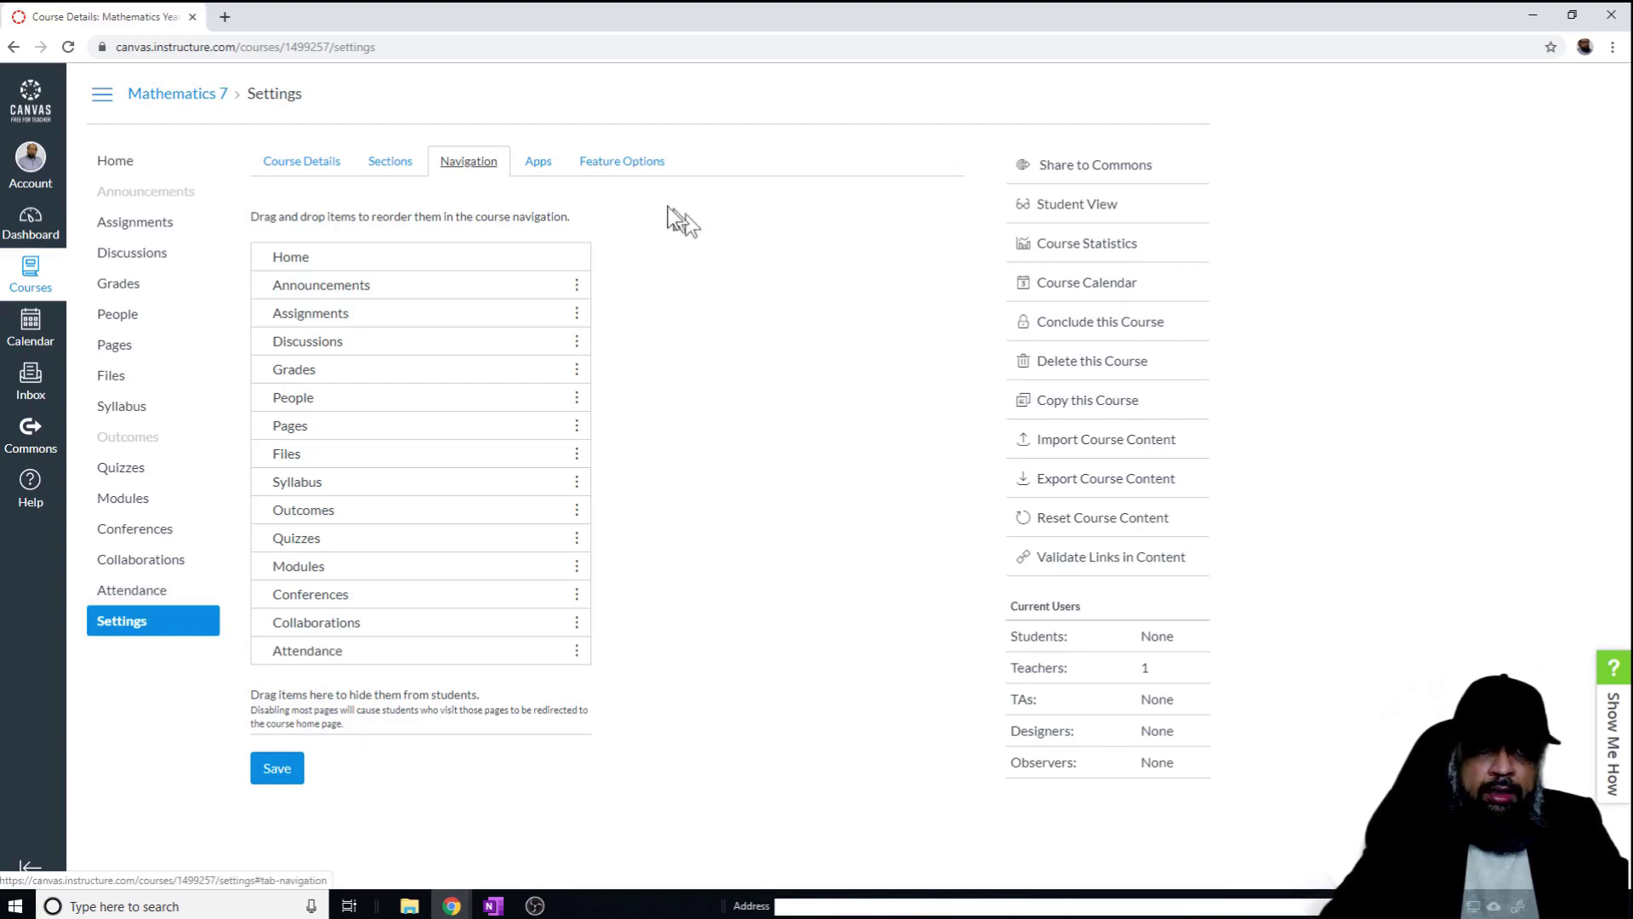
left_click(541, 166)
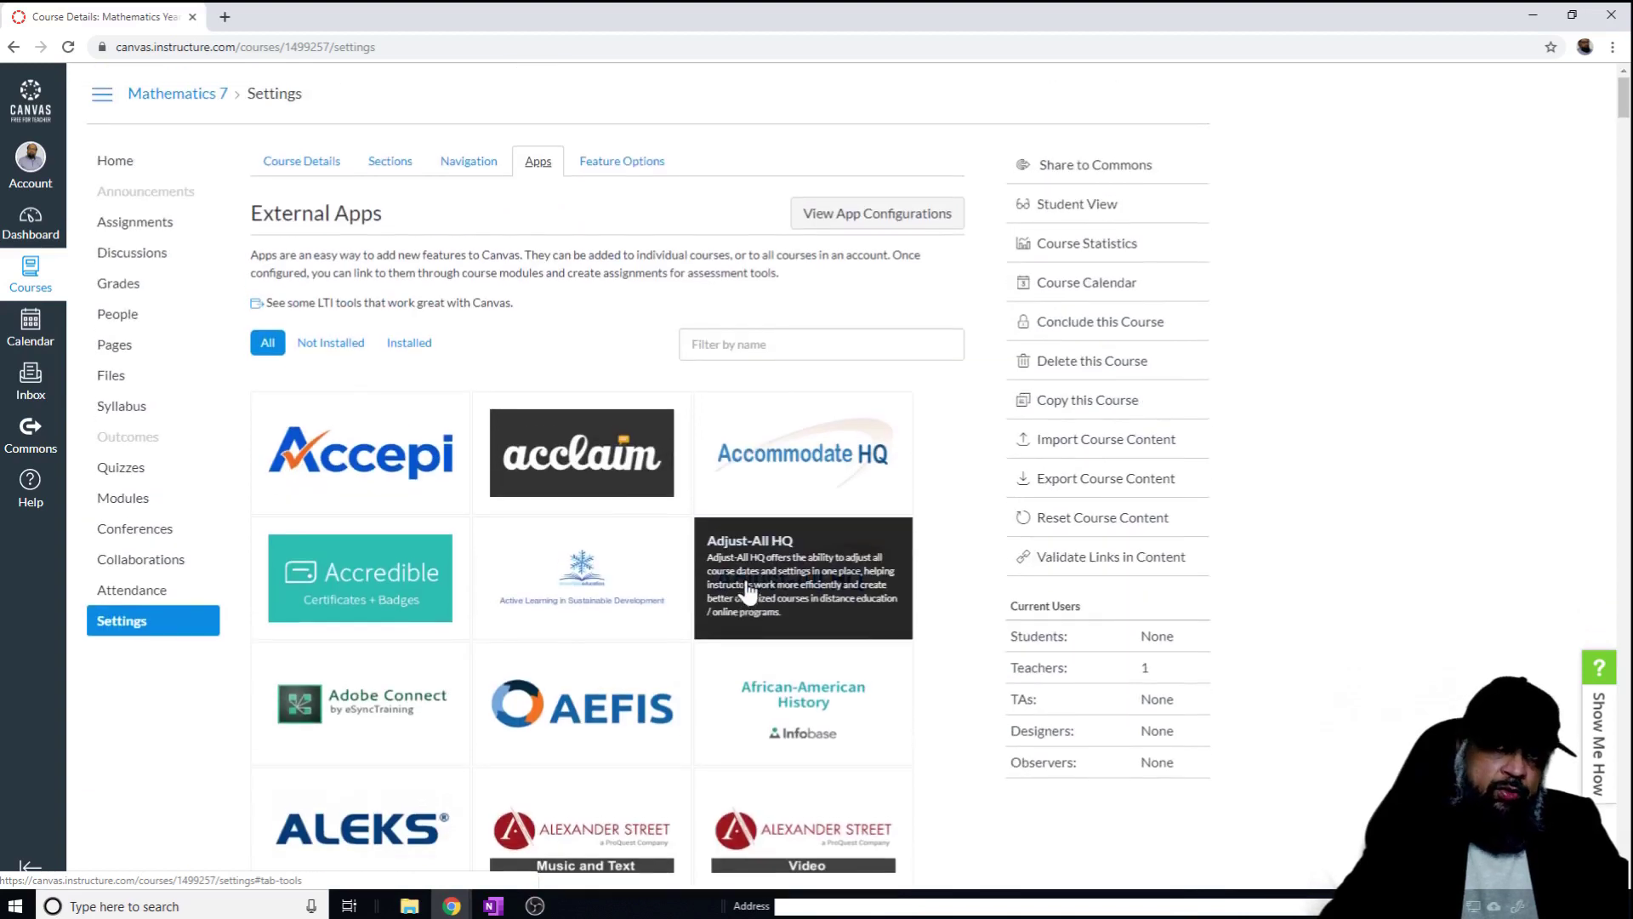
Scroll through the External Apps tiles such as Accepi and acclaim, and focus the name filter
scroll(777, 555, "down", 2)
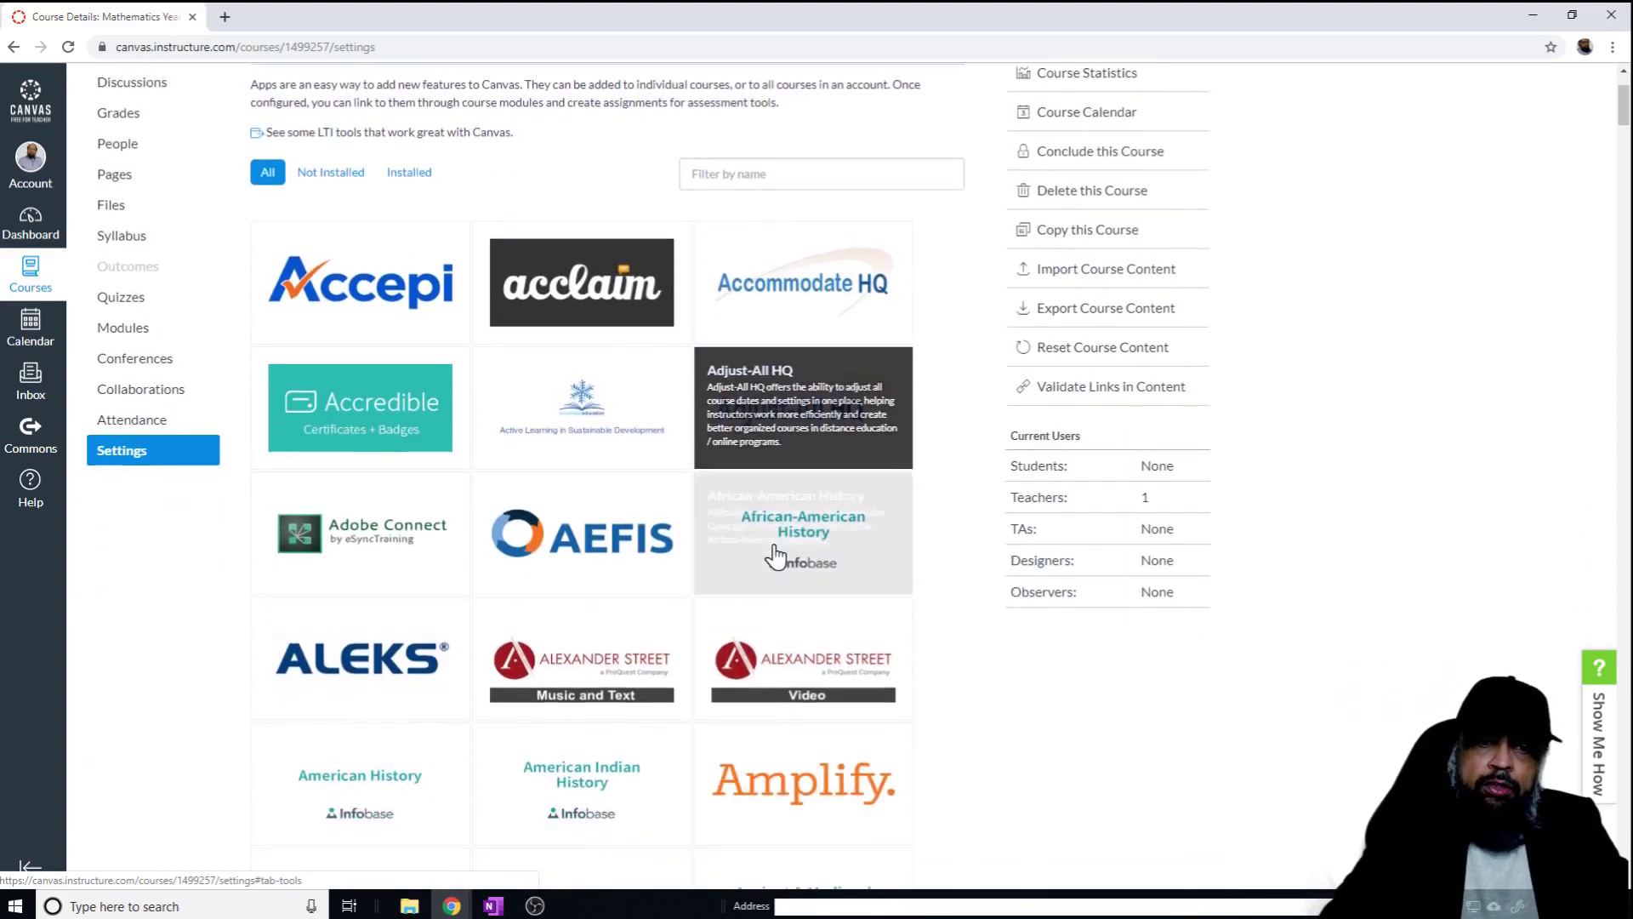
scroll(776, 555, "up", 1)
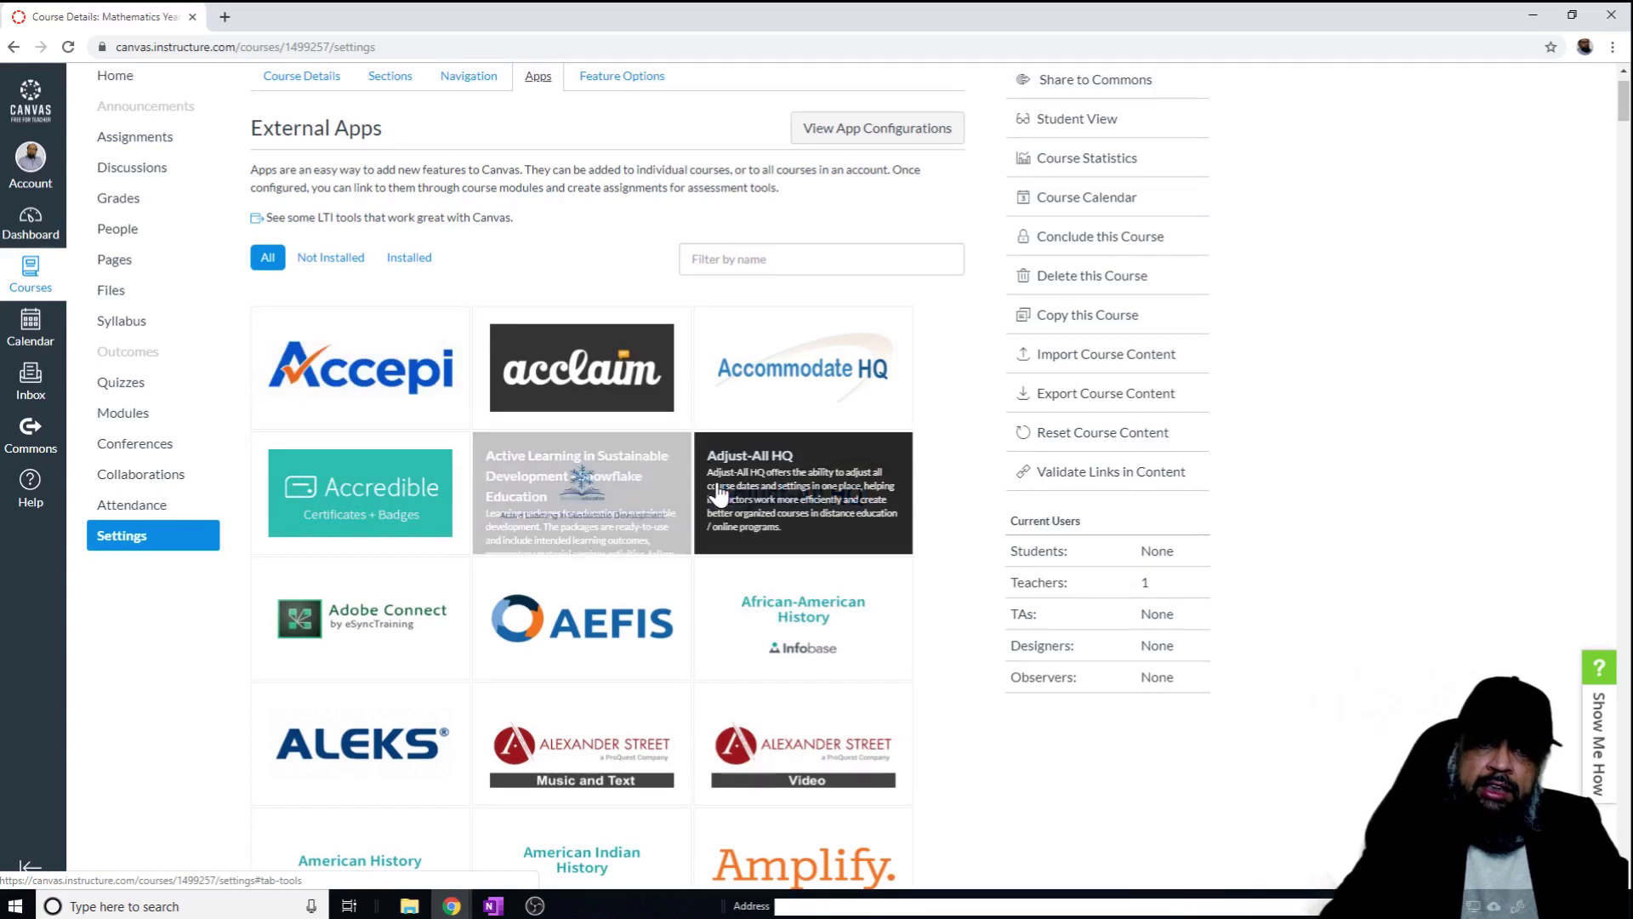
scroll(719, 494, "down", 2)
scroll(718, 494, "down", 1)
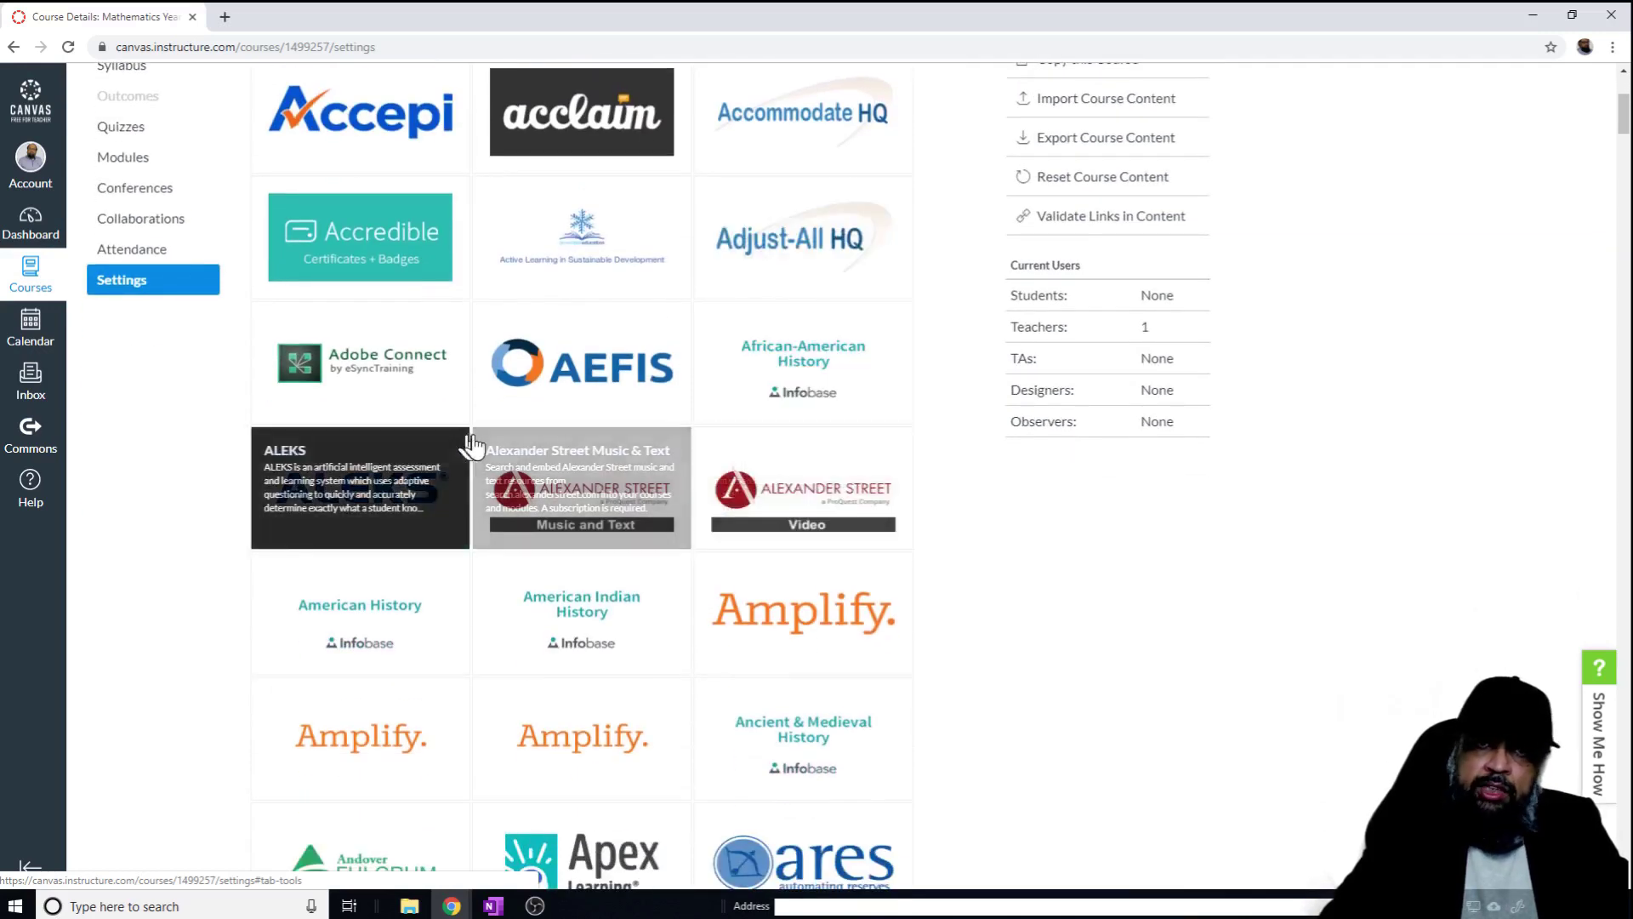
scroll(487, 443, "up", 3)
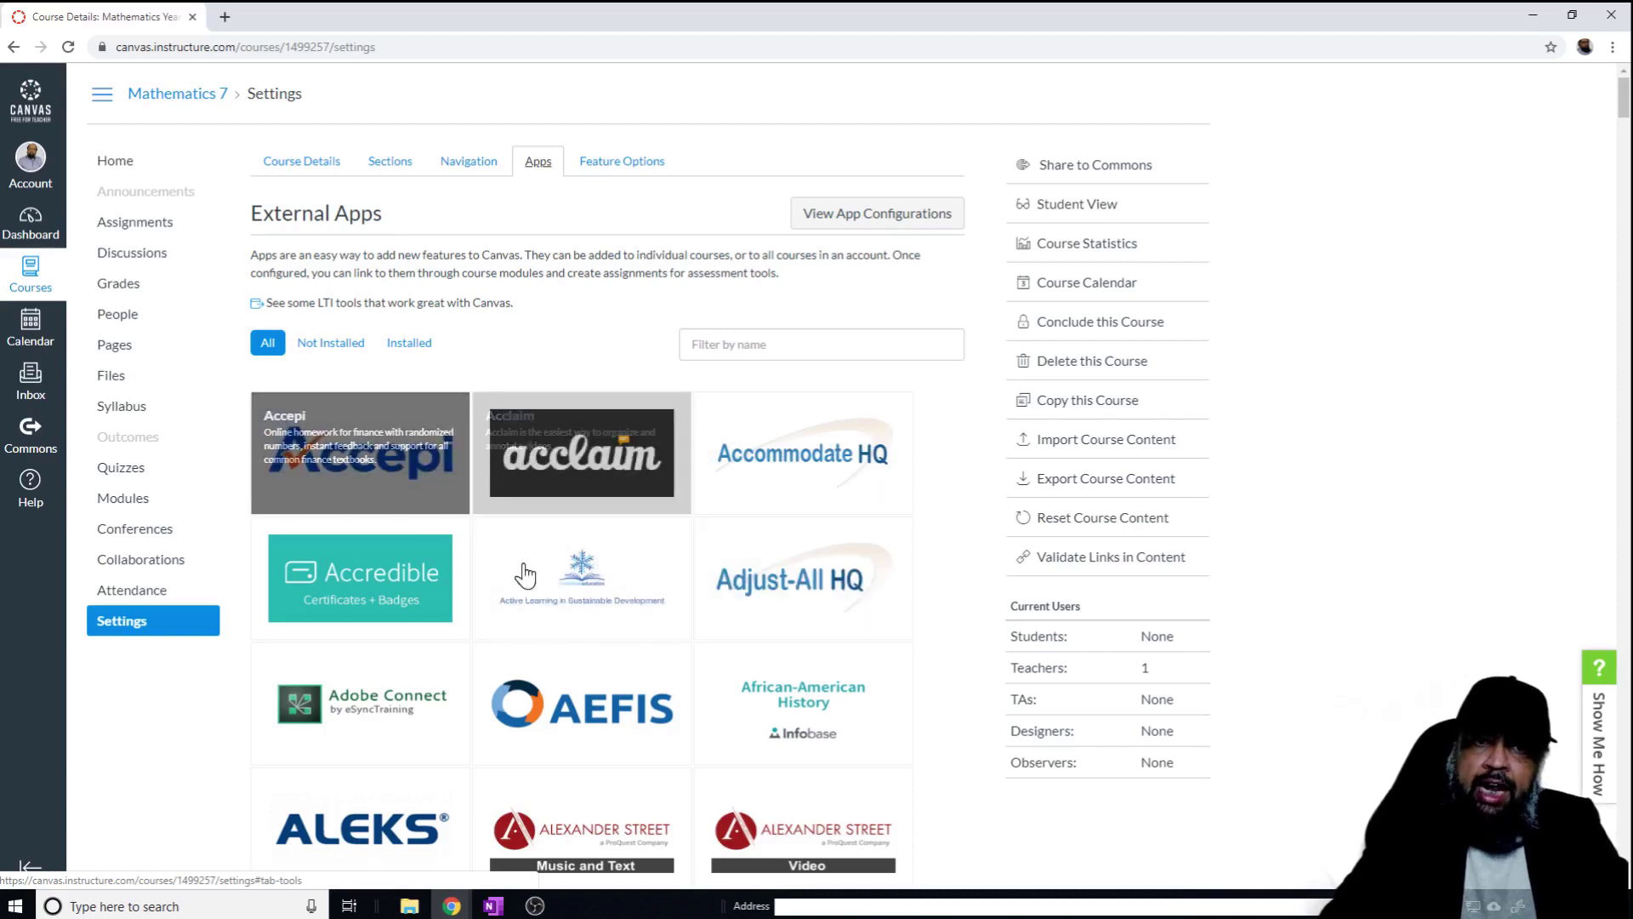
left_click(686, 345)
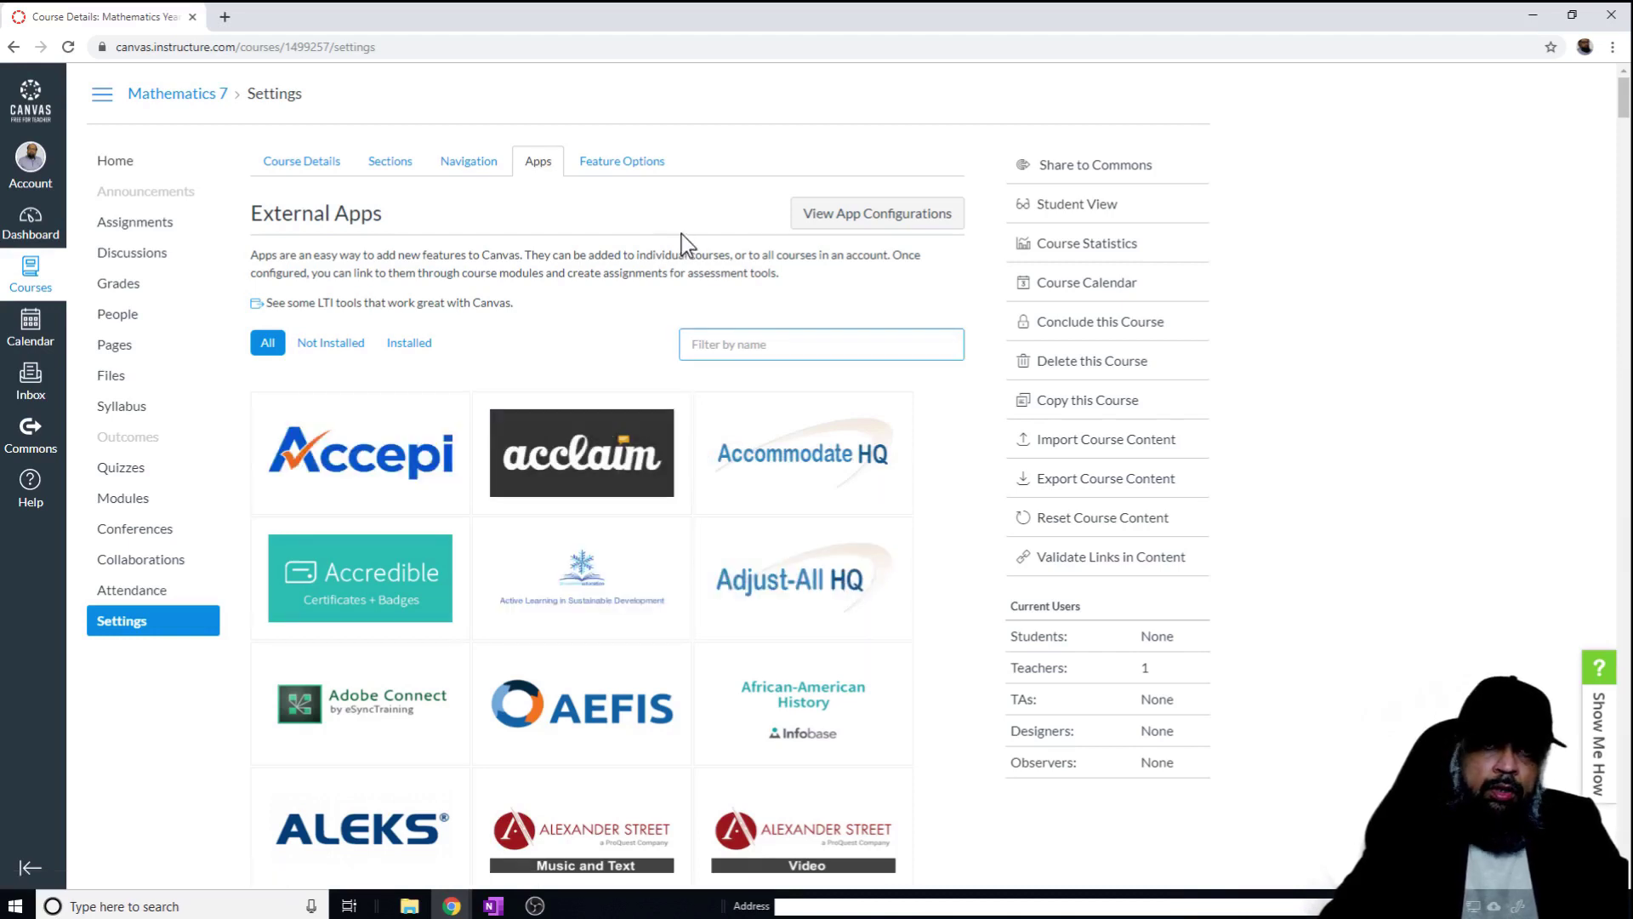
left_click(635, 162)
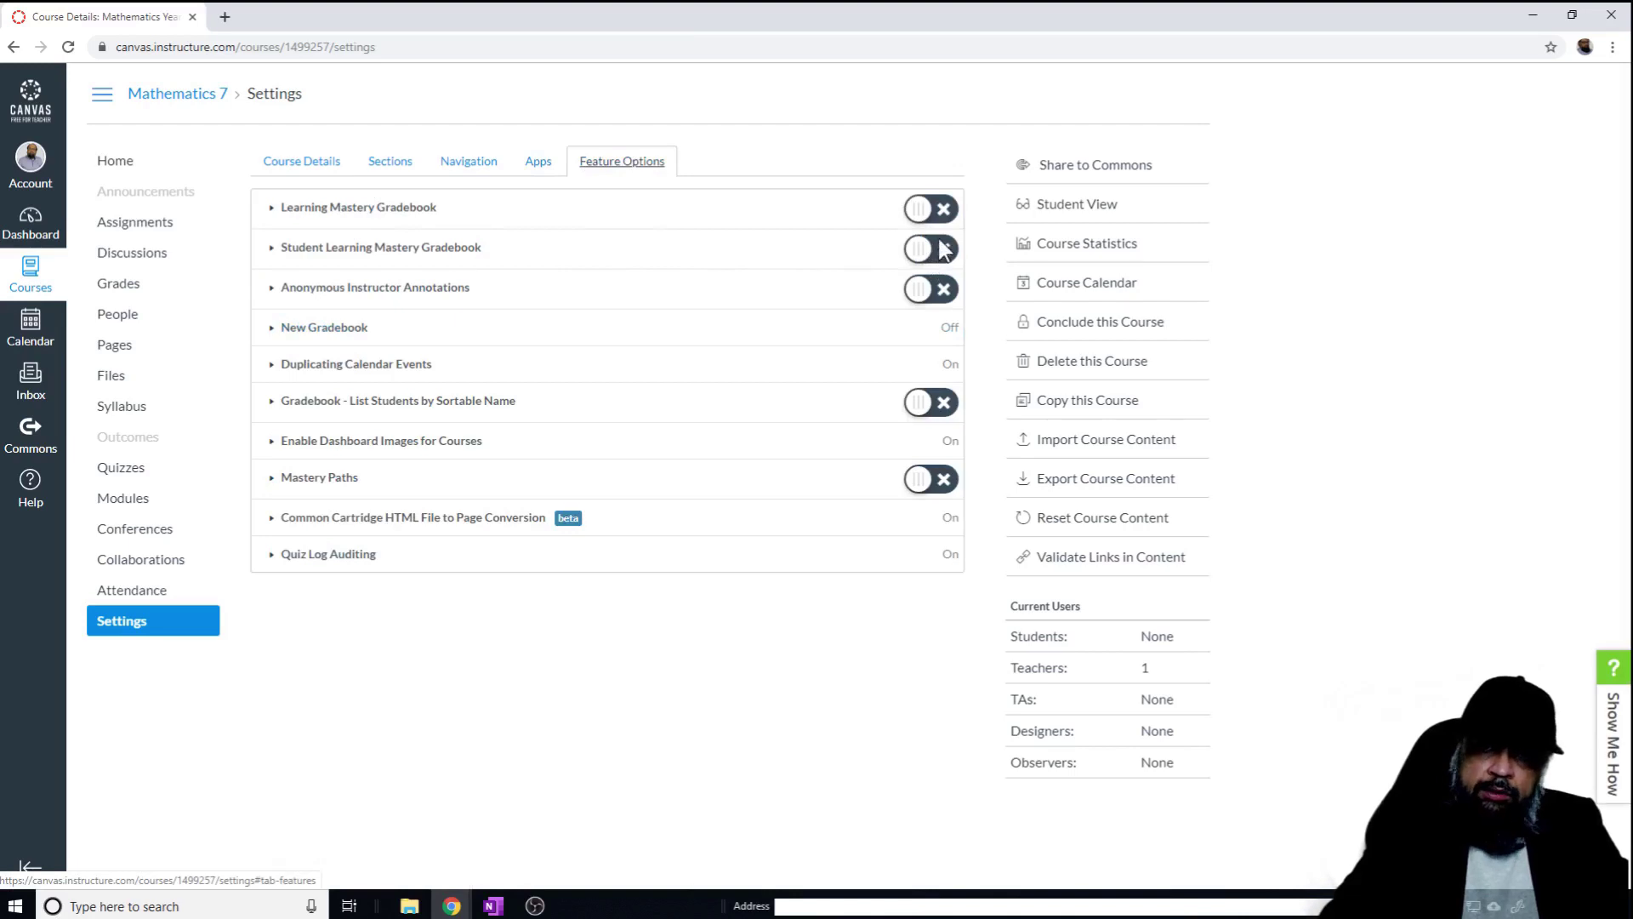
Switch on Learning Mastery Gradebook in Feature Options and return to Course Details
left_click(928, 212)
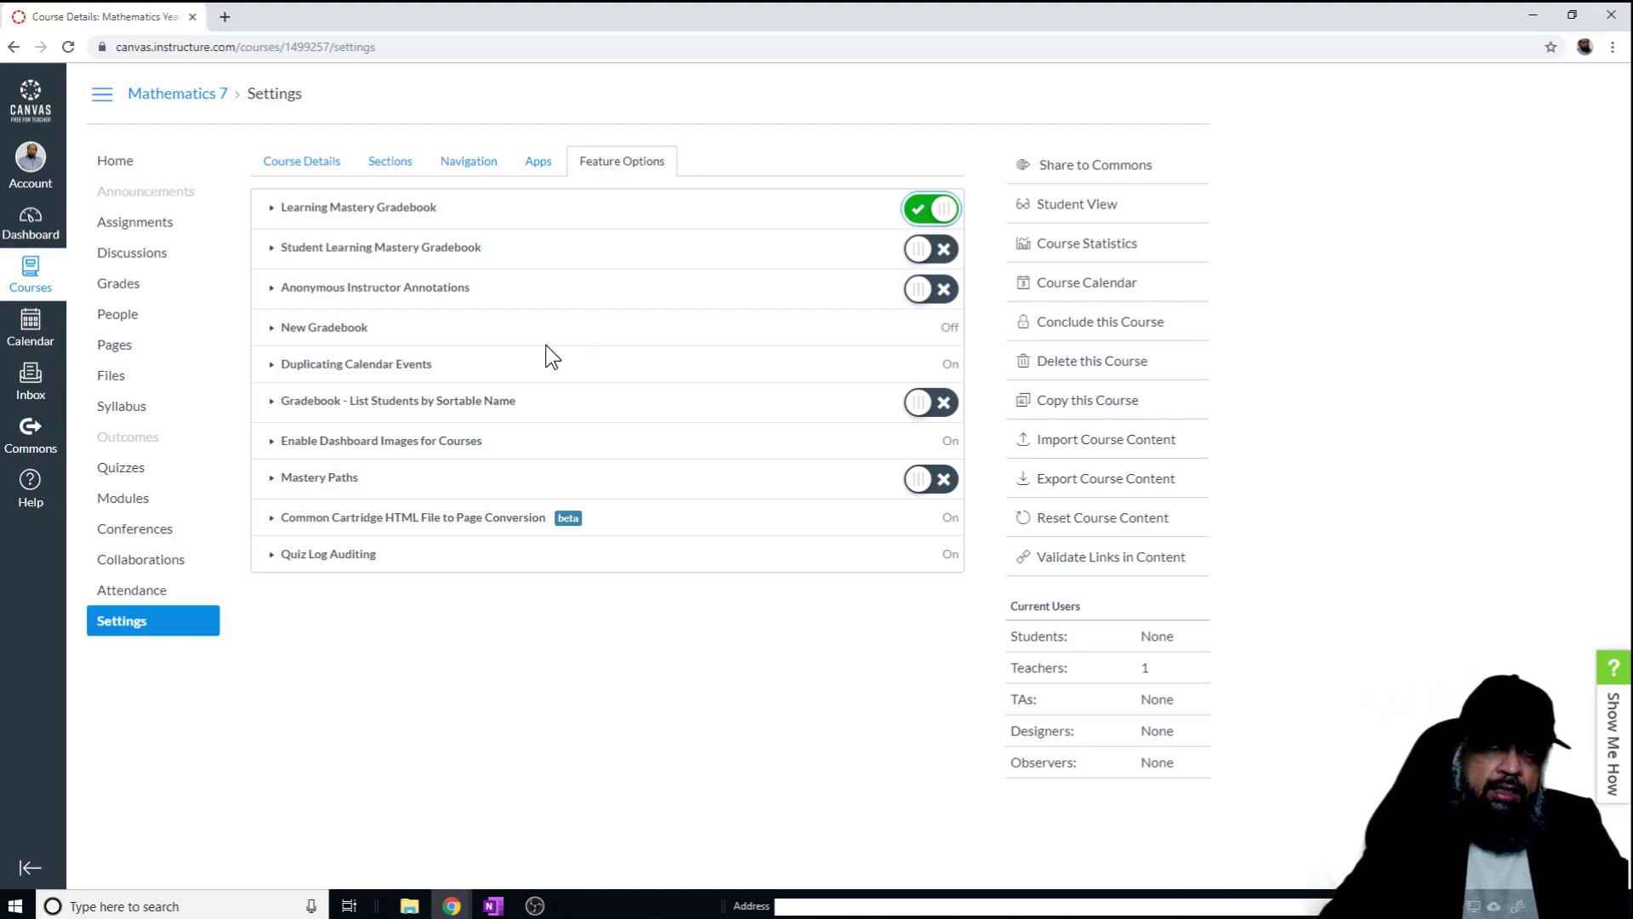
key("shift+Tab")
key("shift+Tab")
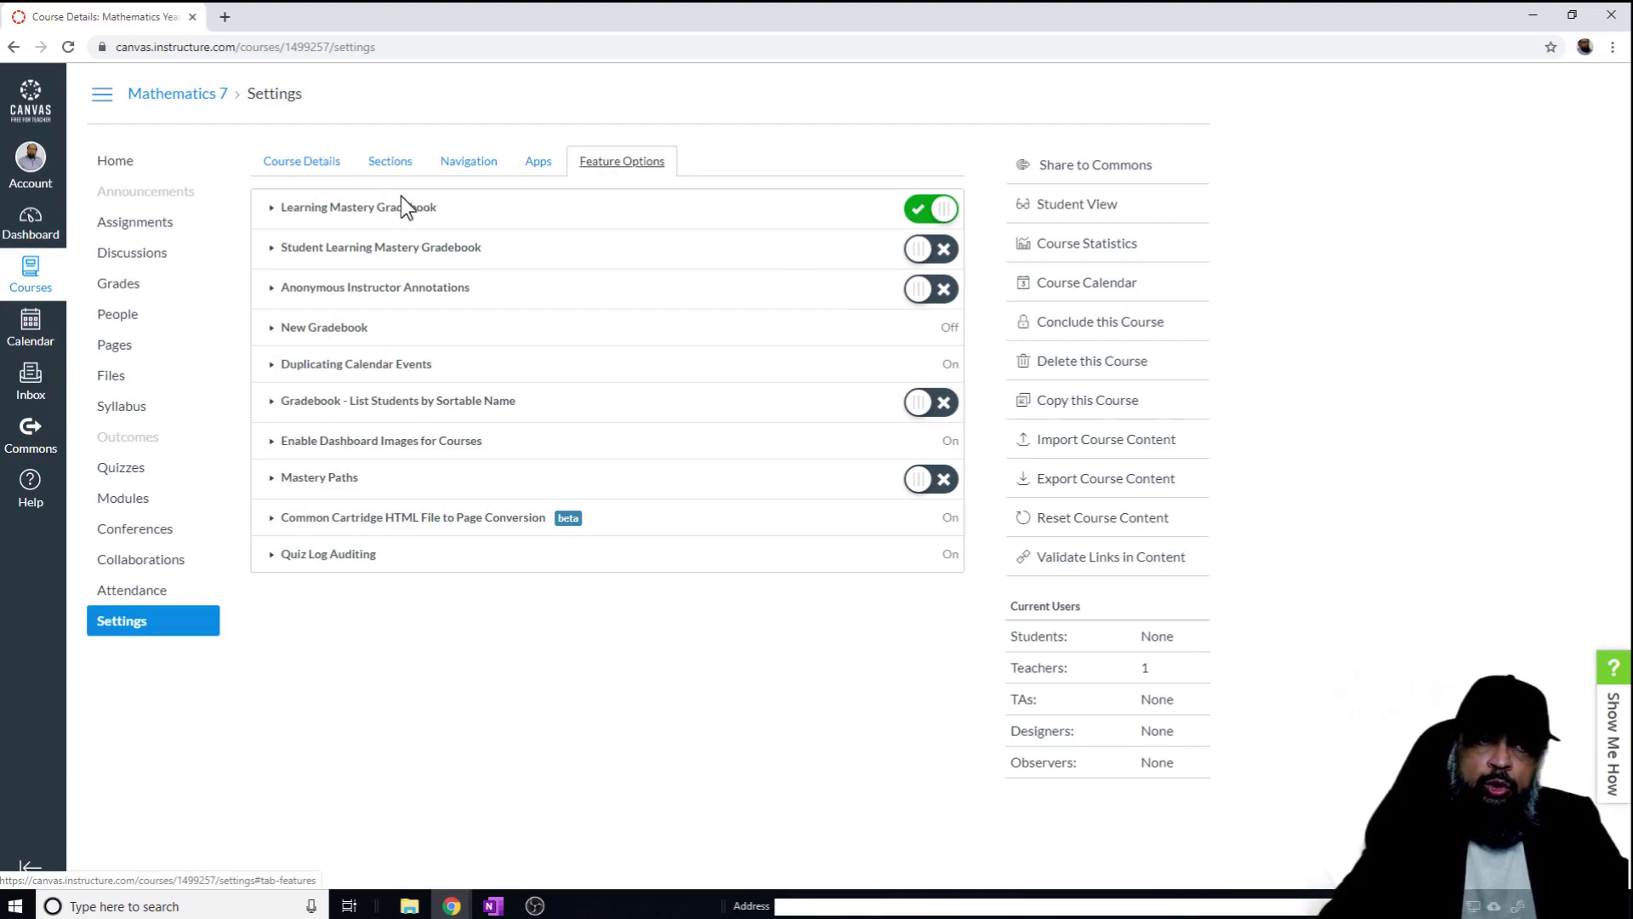
left_click(298, 162)
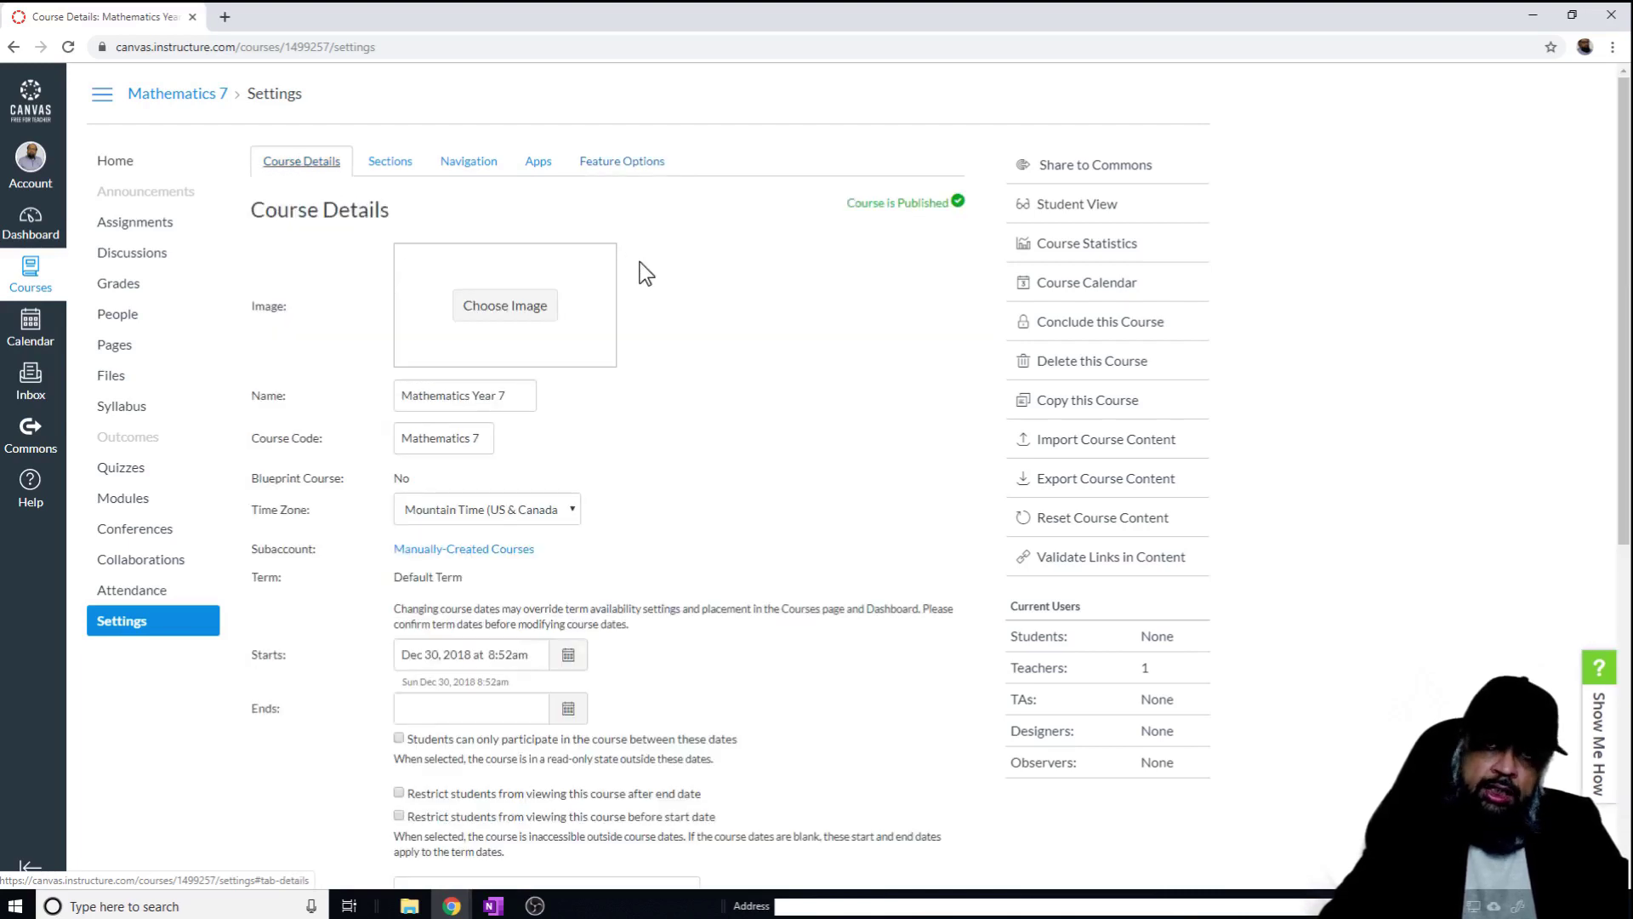